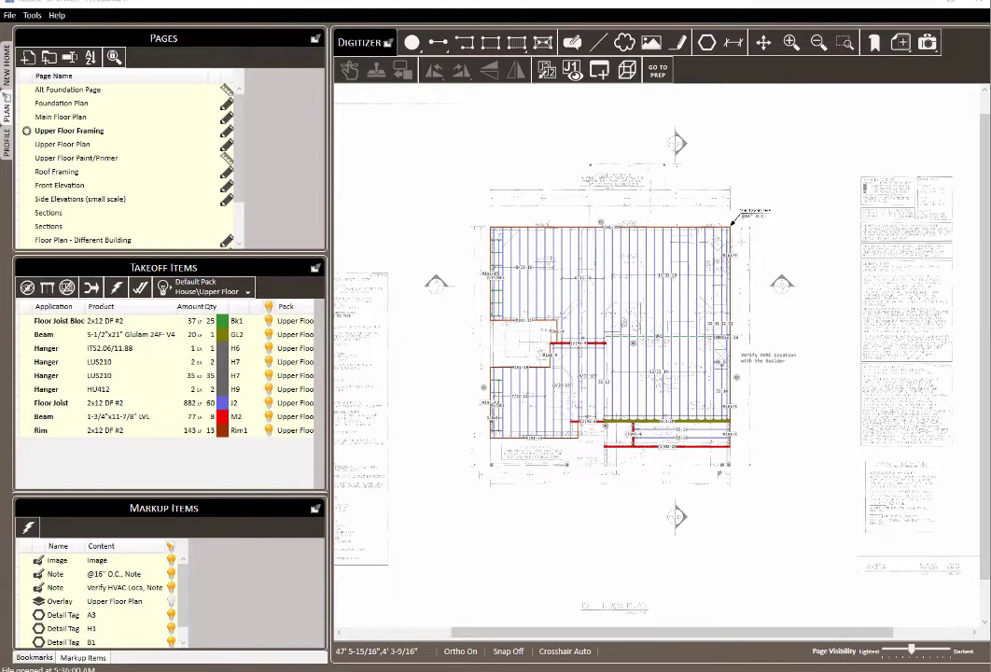
Check for available program updates, dismiss the notice, and run the update check once more
left_click(56, 15)
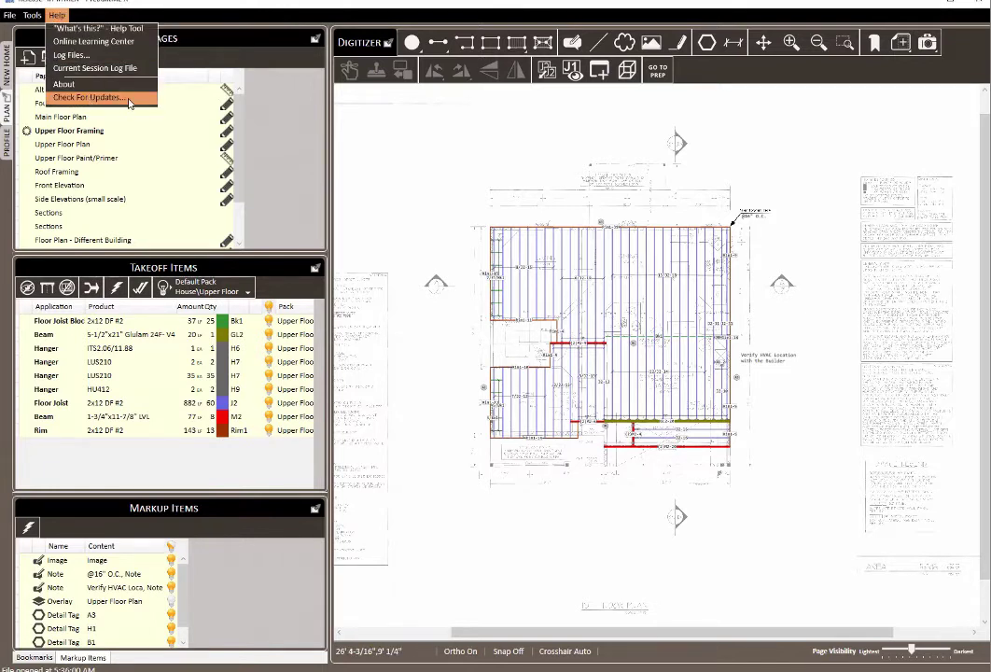
left_click(89, 97)
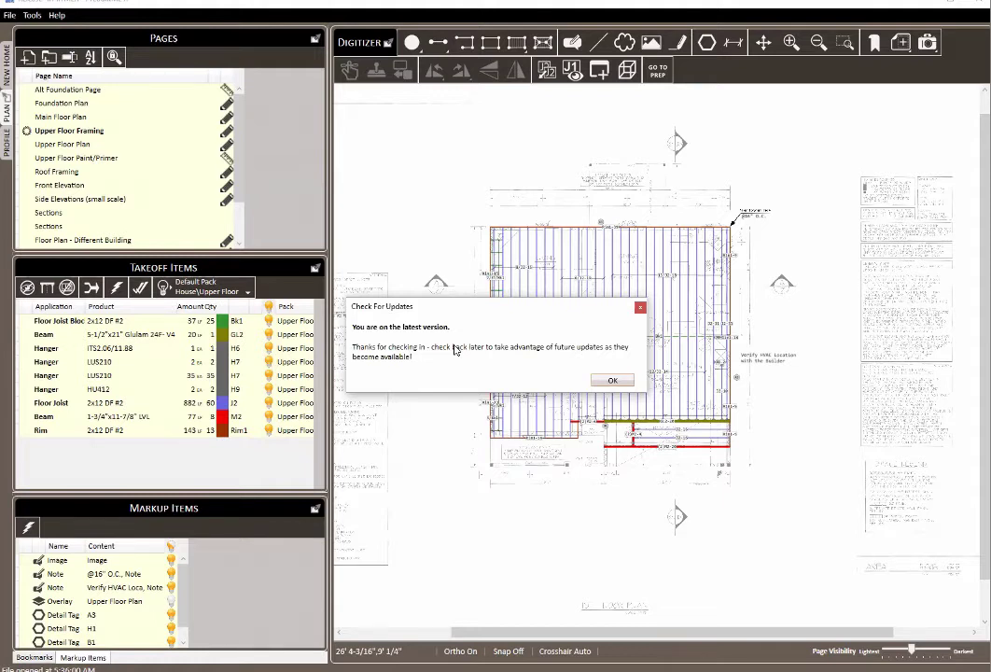
left_click(611, 380)
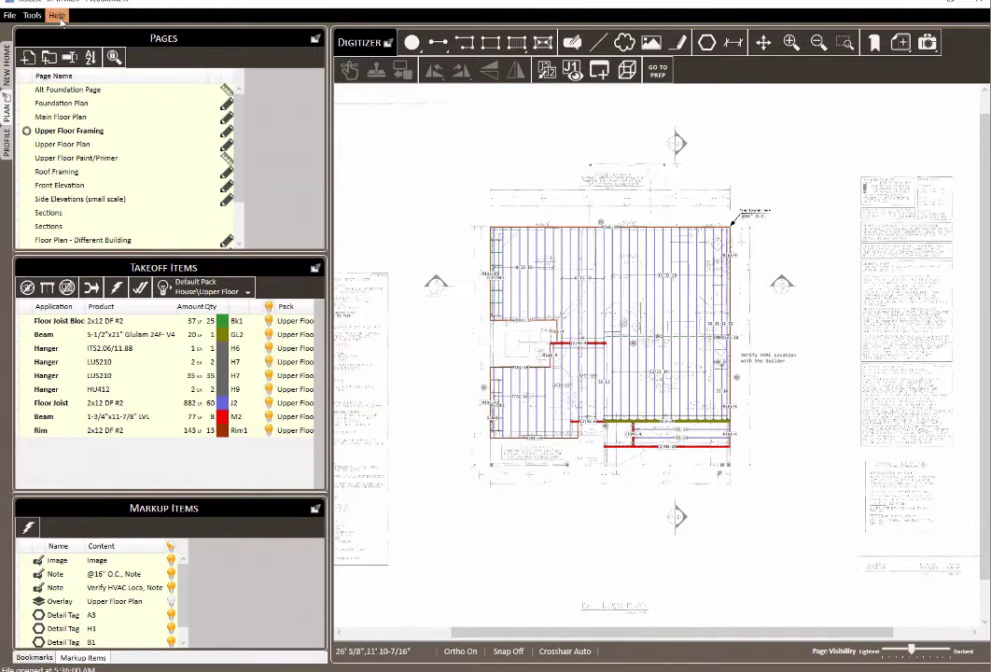
left_click(59, 16)
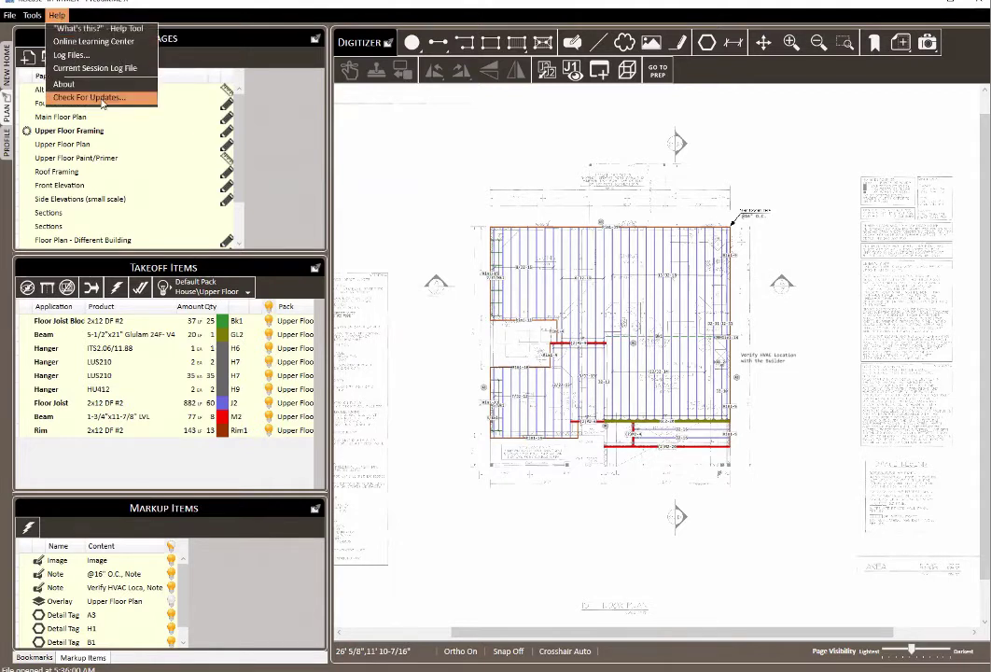
left_click(101, 101)
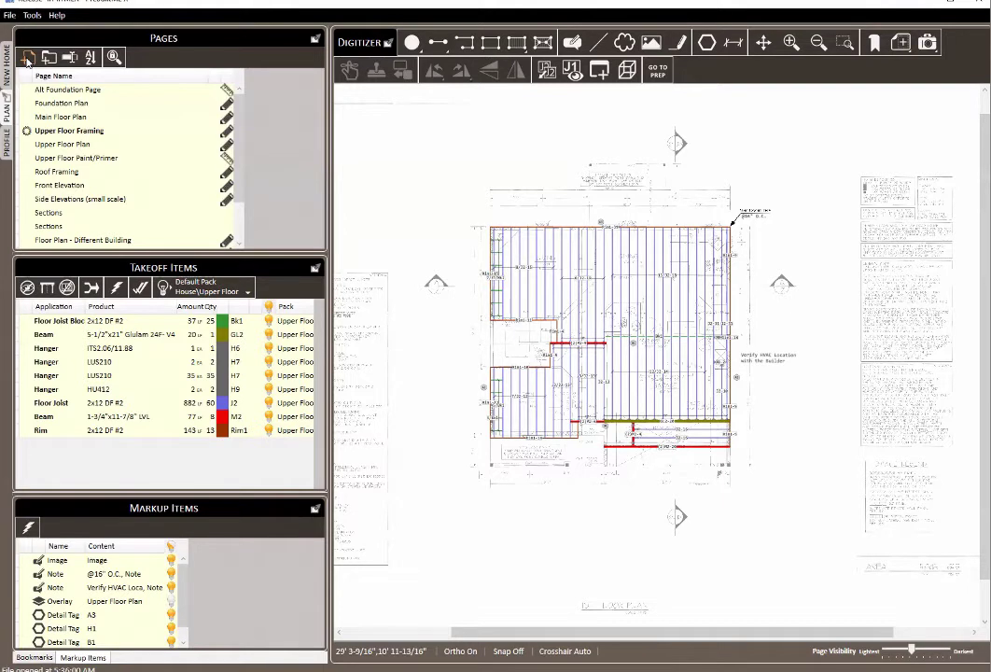
Set the PDF plan import image conversion to High Compression (Slower) in the user settings
left_click(32, 14)
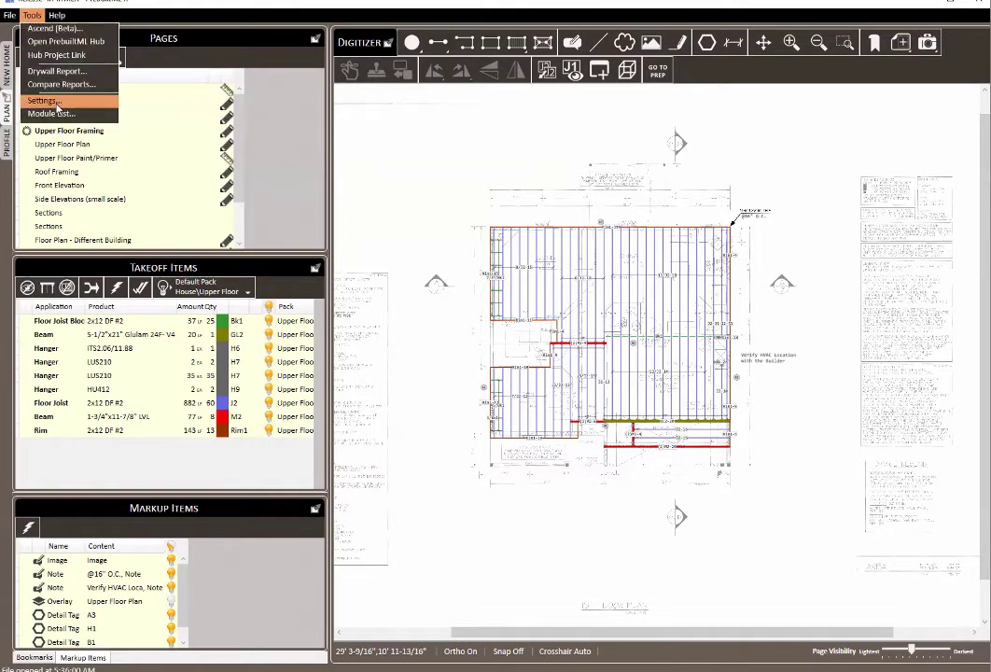
left_click(54, 101)
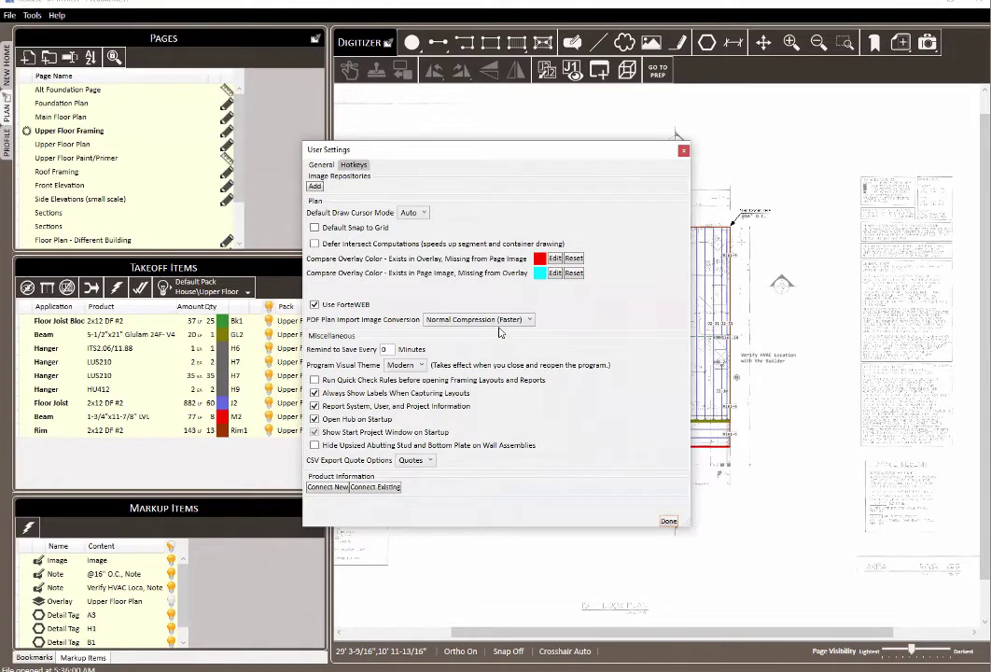
left_click(477, 319)
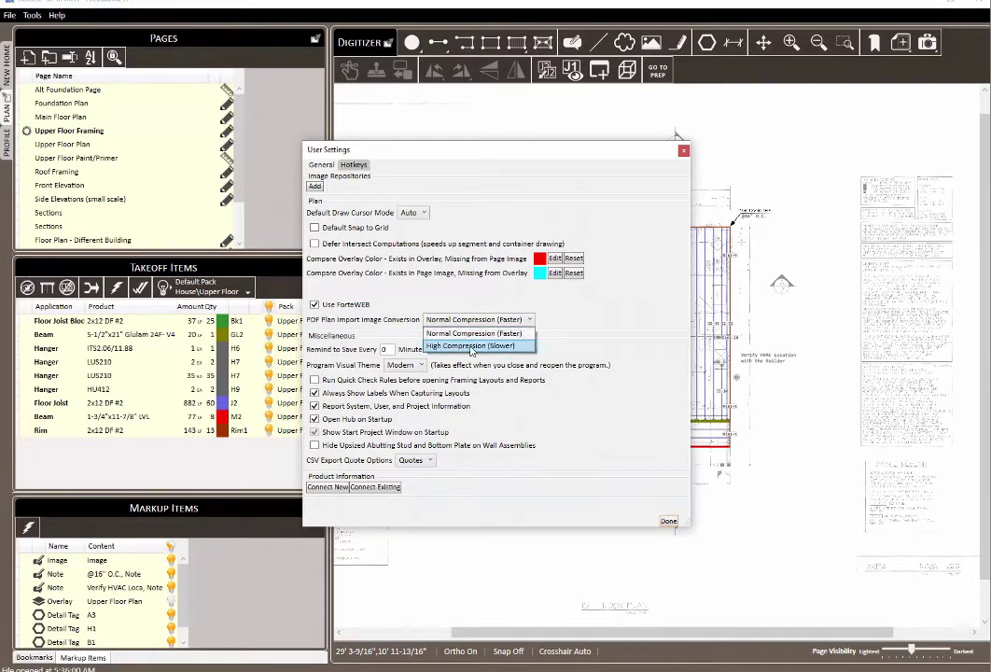
left_click(458, 346)
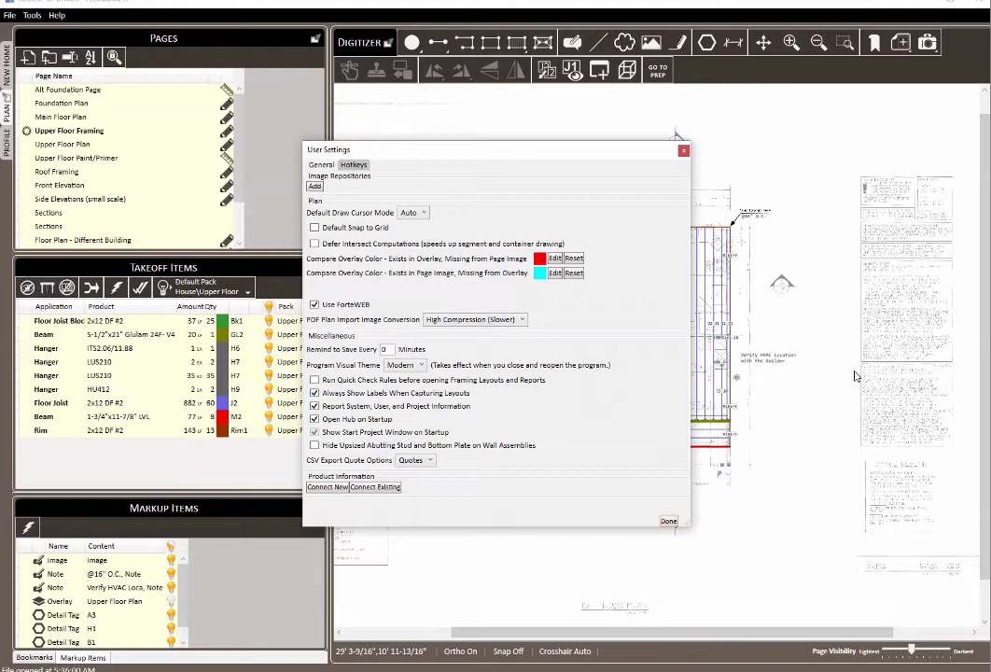
left_click(684, 152)
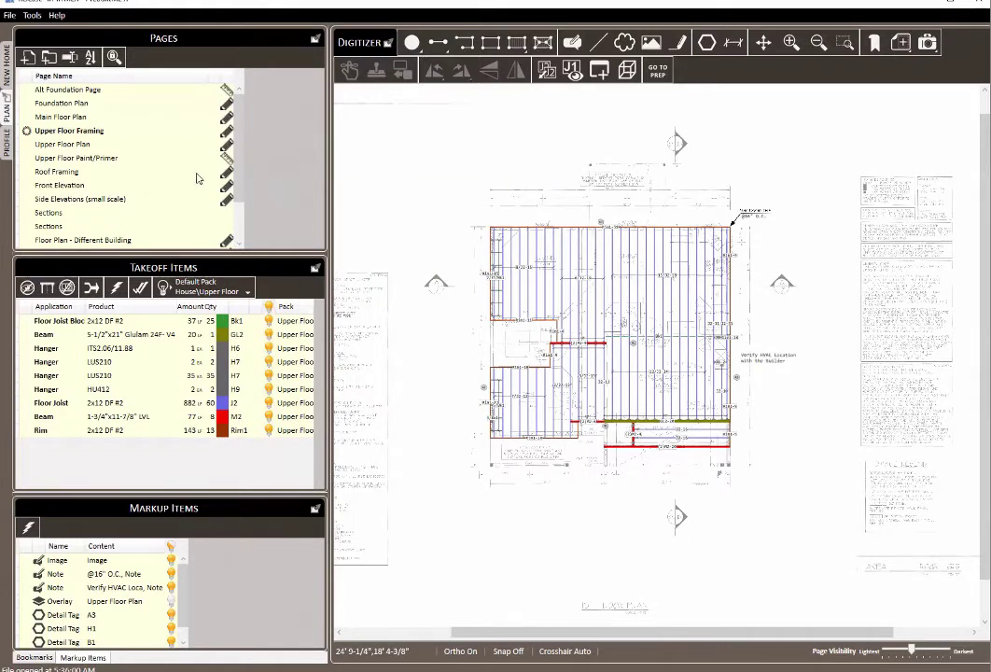
Review the page scale choices available for the first Sections page
right_click(59, 218)
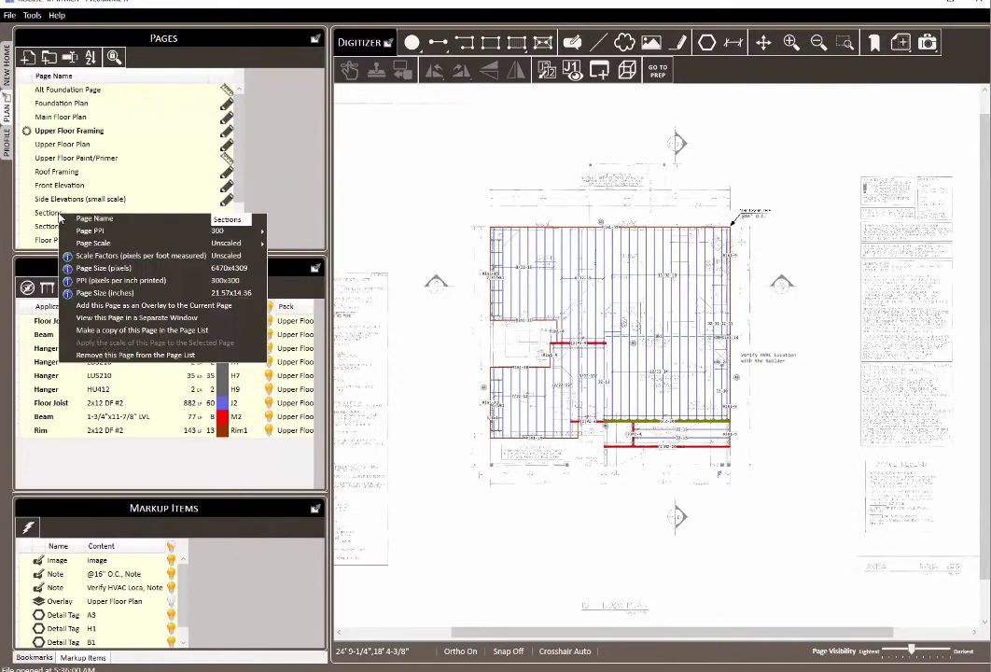
mouse_move(115, 245)
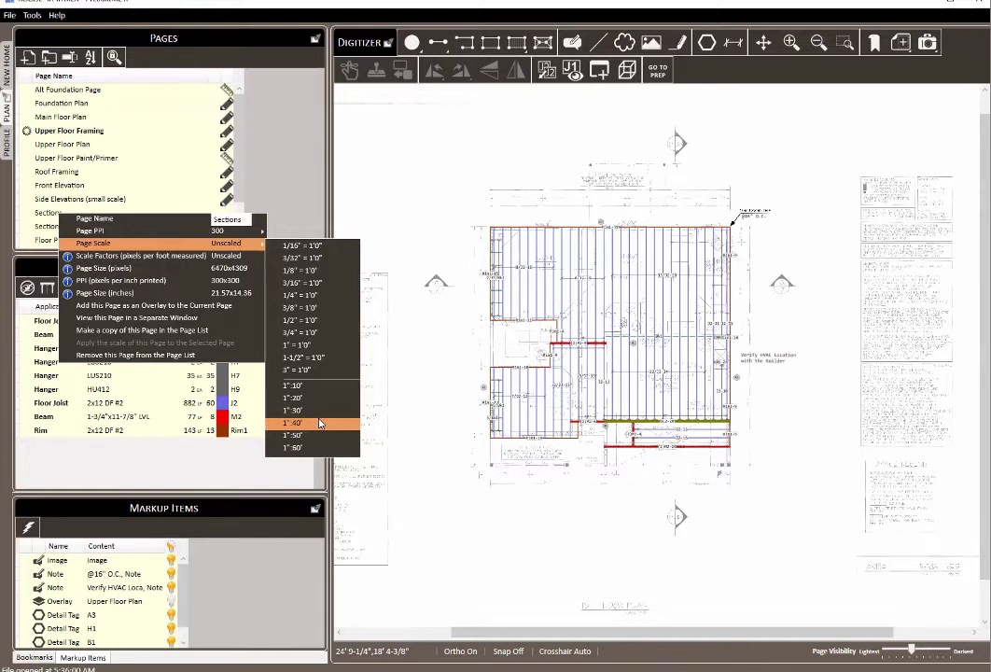
left_click(318, 423)
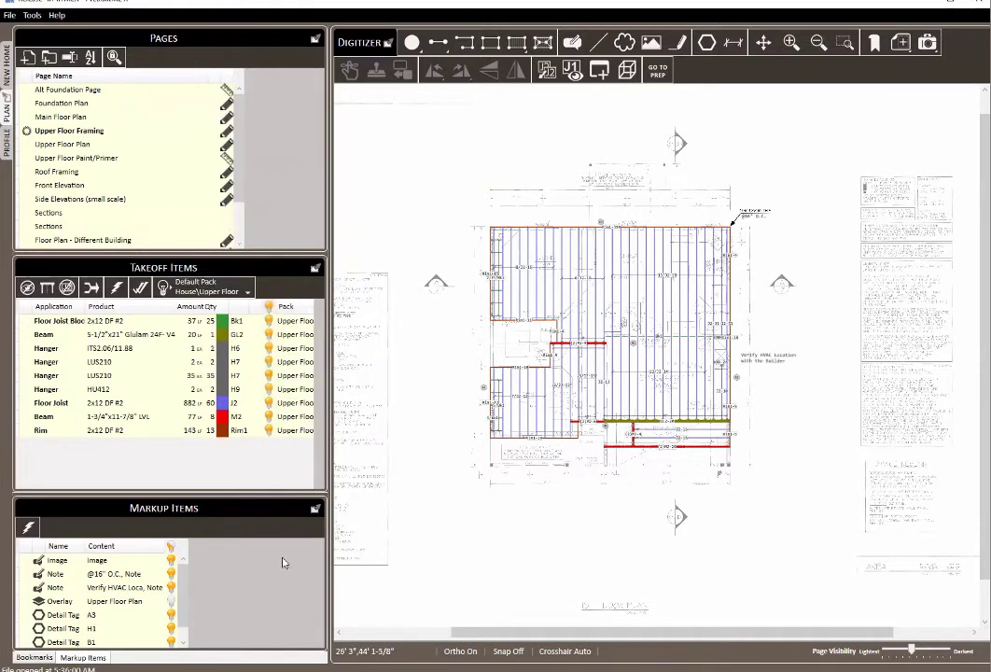
Look through the markup items, then open the Schedules snapshot bookmark and move its window higher over the plan
scroll(94, 609, "down", 1)
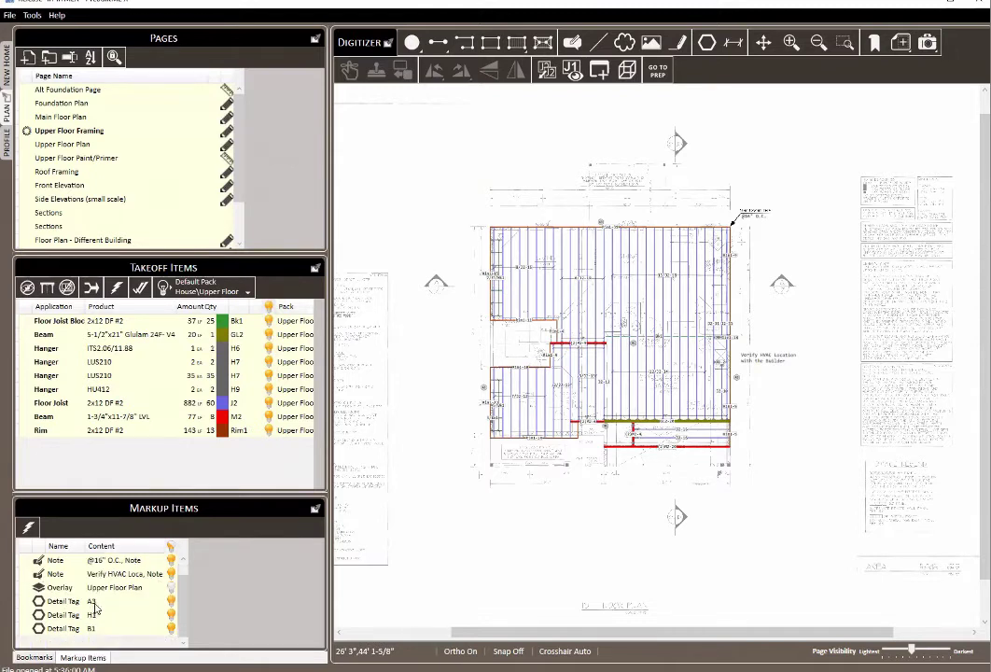
scroll(94, 608, "up", 1)
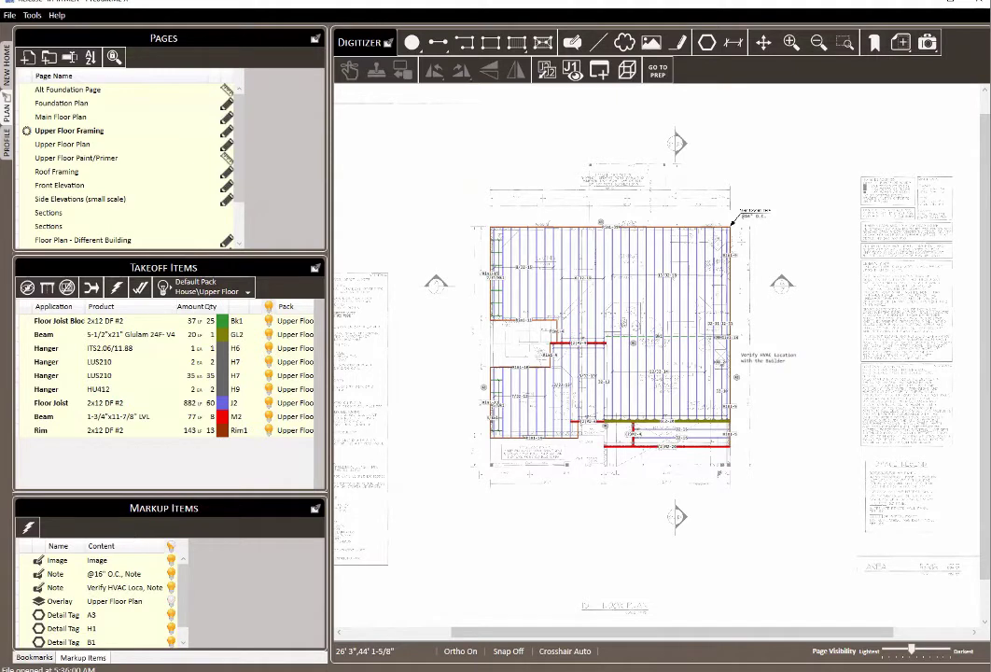
left_click(35, 658)
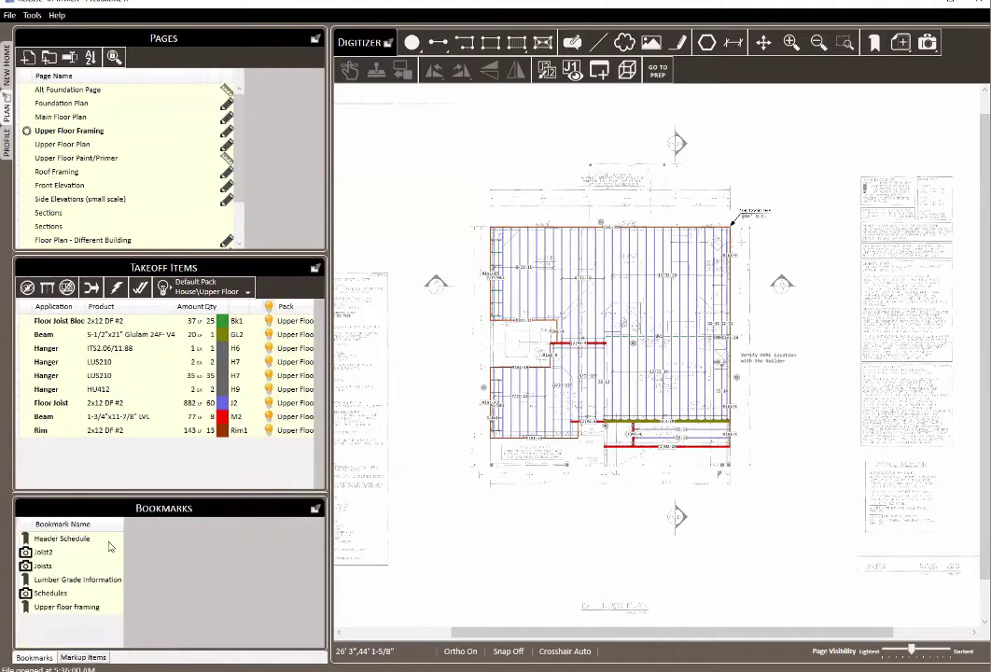
left_click(38, 594)
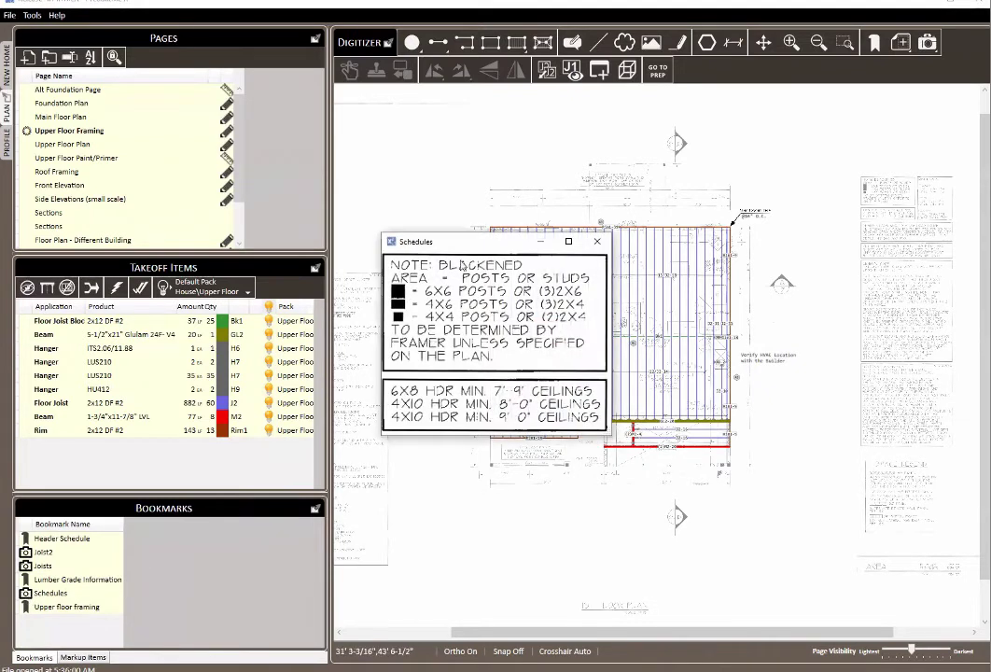
left_click_drag(474, 252, 480, 227)
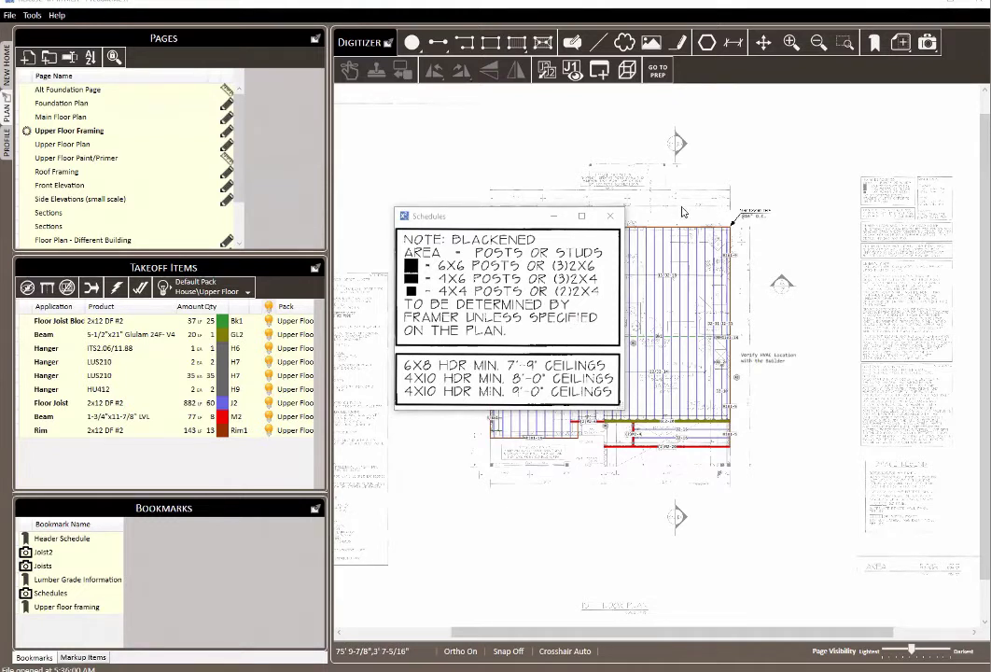
left_click_drag(519, 222, 530, 161)
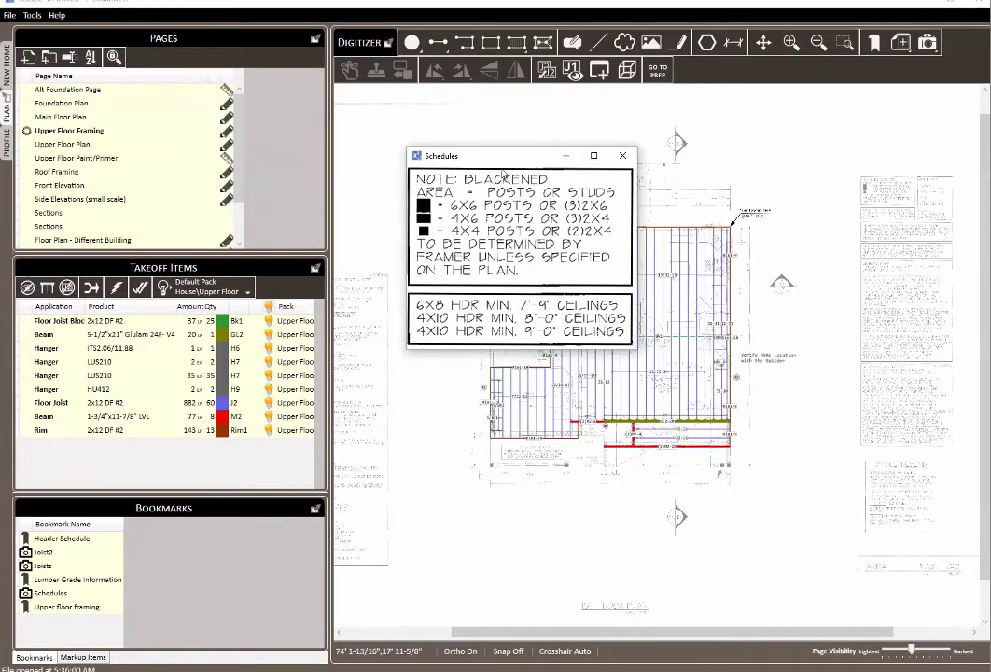
Minimize the main window, reposition and enlarge the Schedules snapshot for reading, and close it
left_click(921, 7)
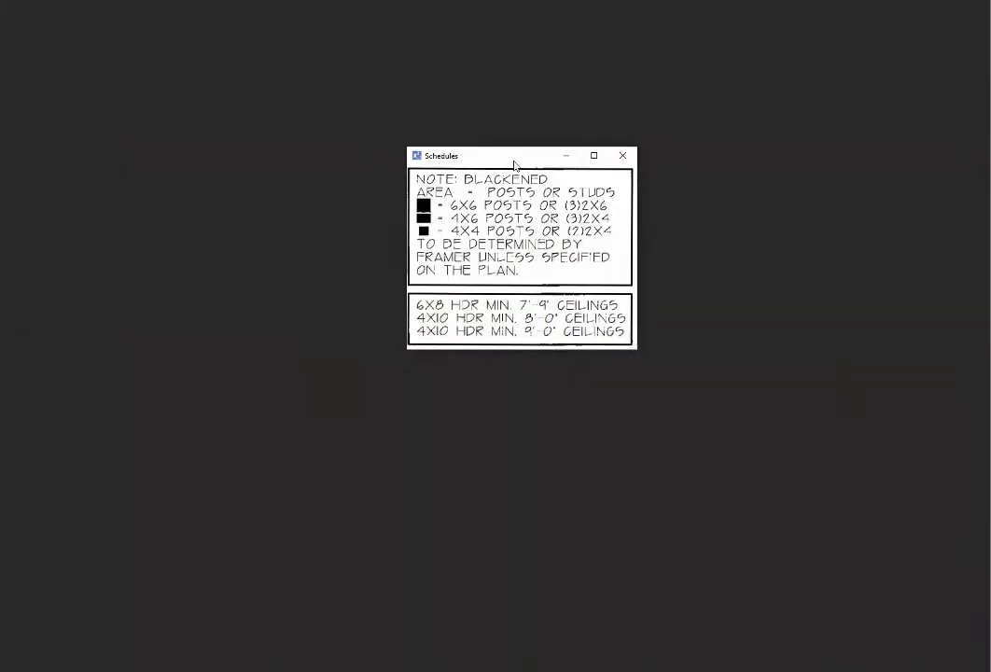
left_click_drag(519, 168, 521, 186)
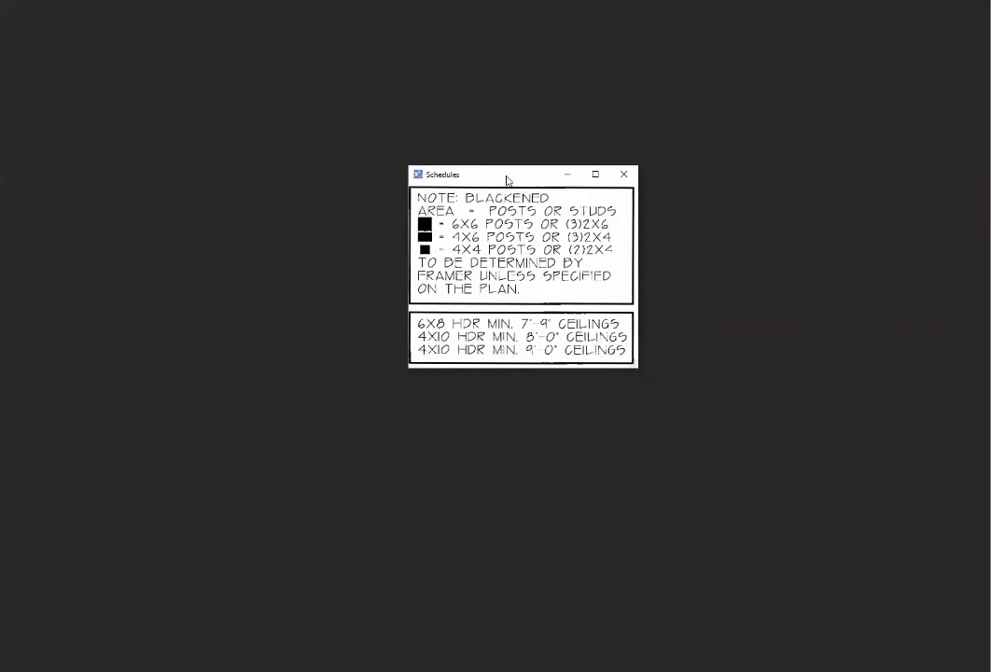
left_click_drag(514, 180, 405, 103)
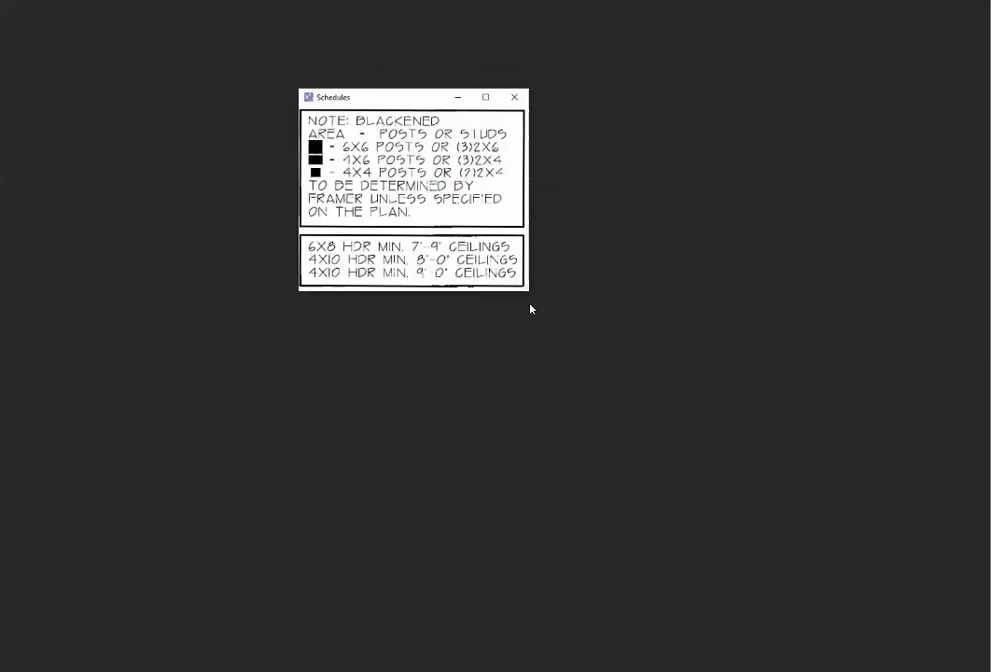
left_click_drag(521, 289, 670, 383)
scroll(526, 255, "up", 3)
scroll(526, 255, "down", 1)
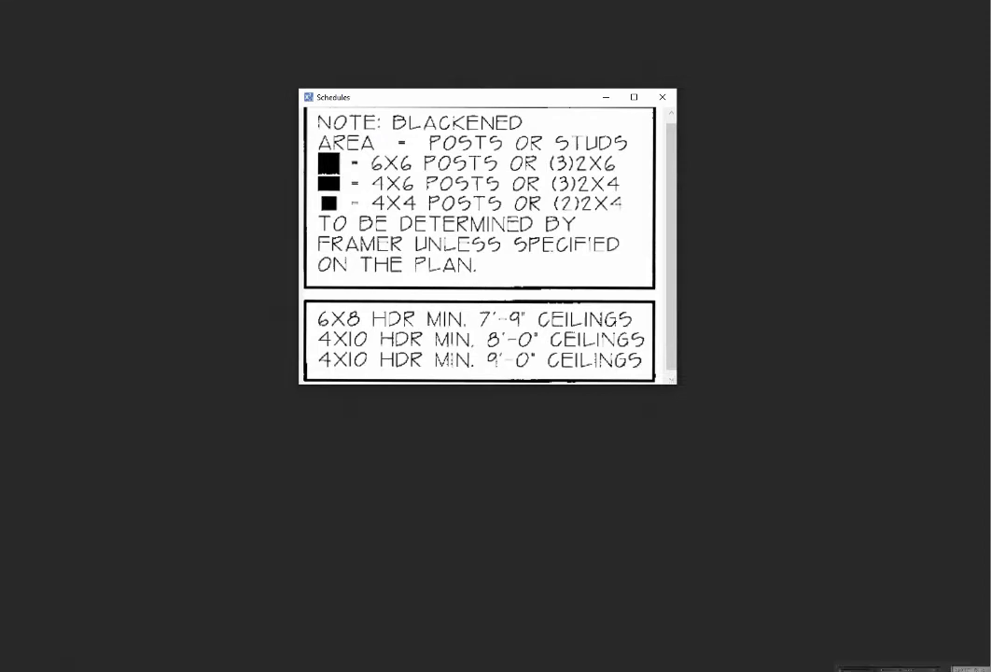
left_click(663, 98)
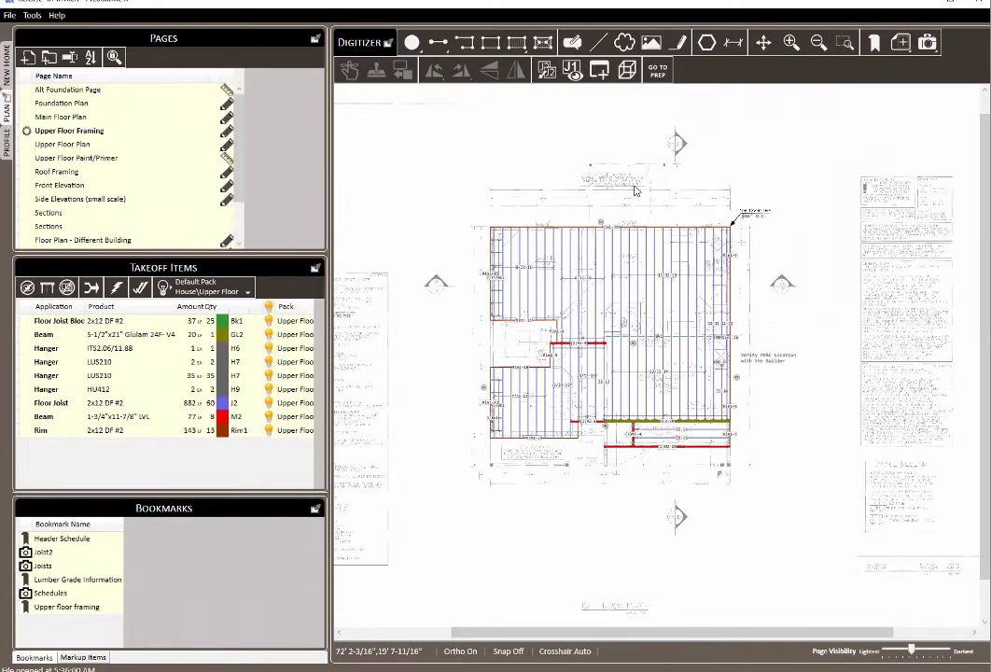
Draw a vertical line segment about 11' 5" long in the blank area between the upper floor framing and the general notes
scroll(807, 288, "up", 3)
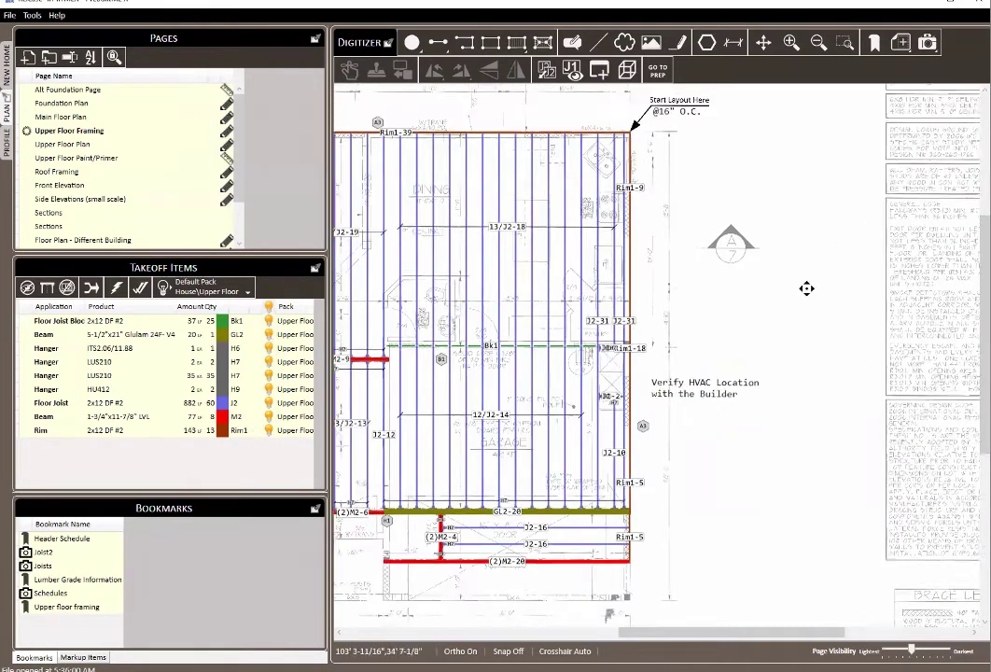
left_click_drag(806, 289, 768, 370)
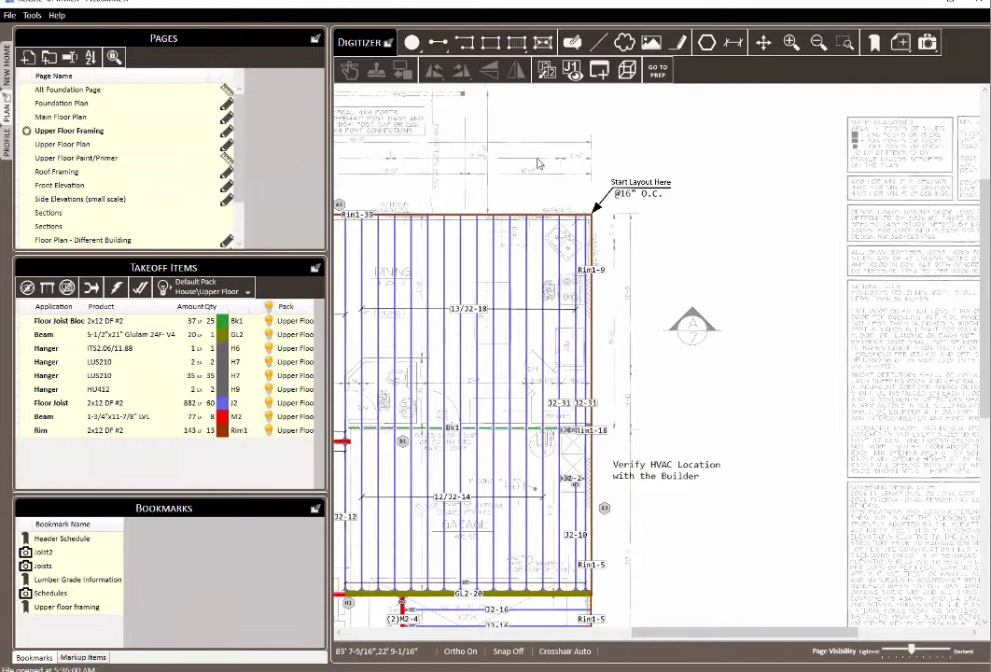
left_click(437, 46)
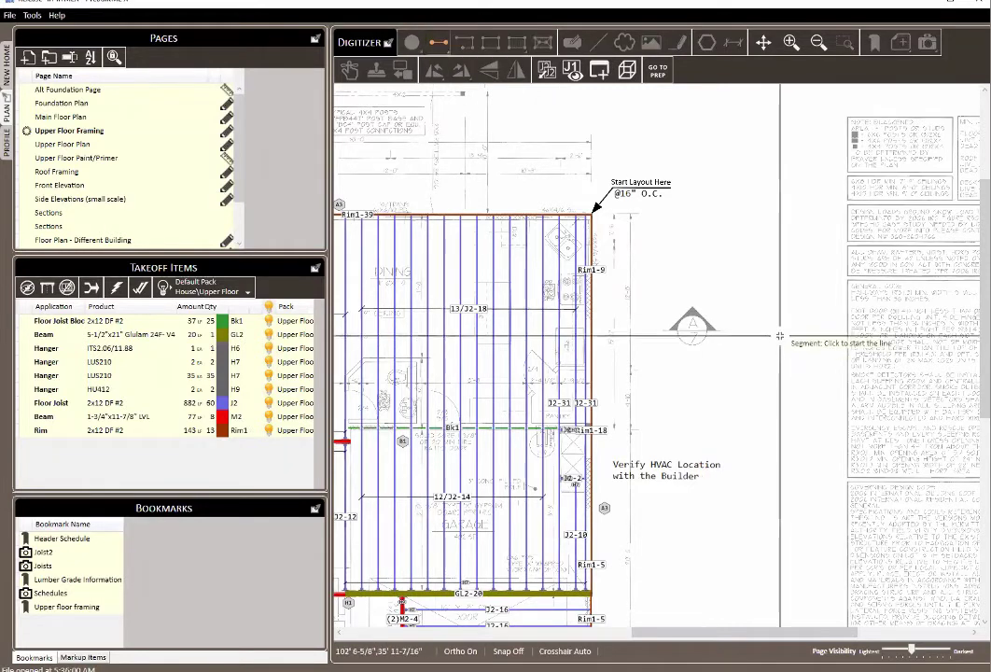
left_click(755, 135)
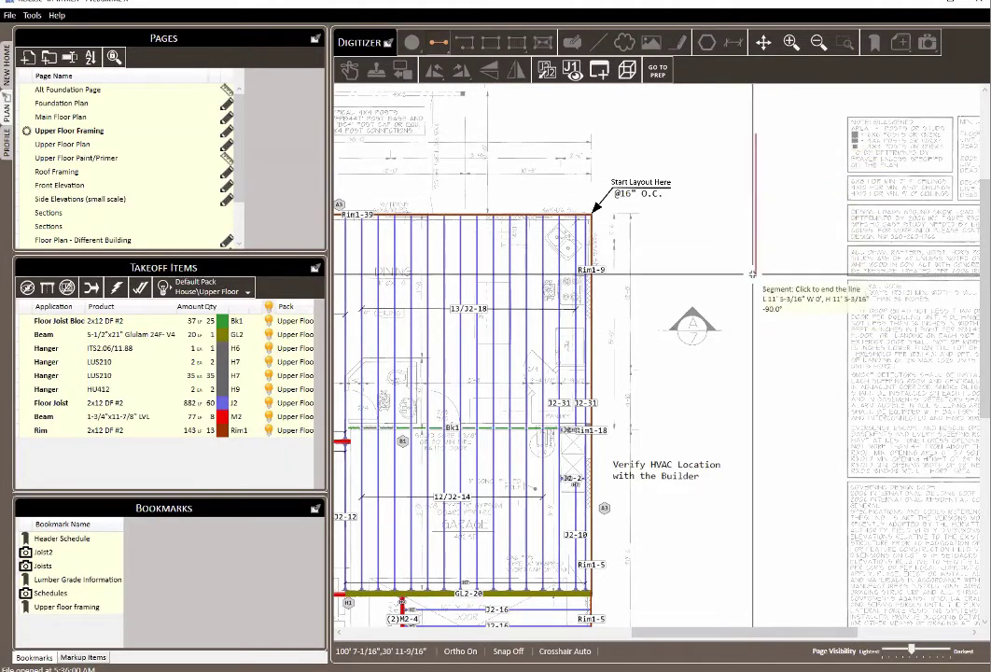
left_click(755, 272)
Change the new vertical line segment's application to LSF
scroll(793, 219, "up", 2)
left_click_drag(794, 237, 607, 259)
left_click(528, 246)
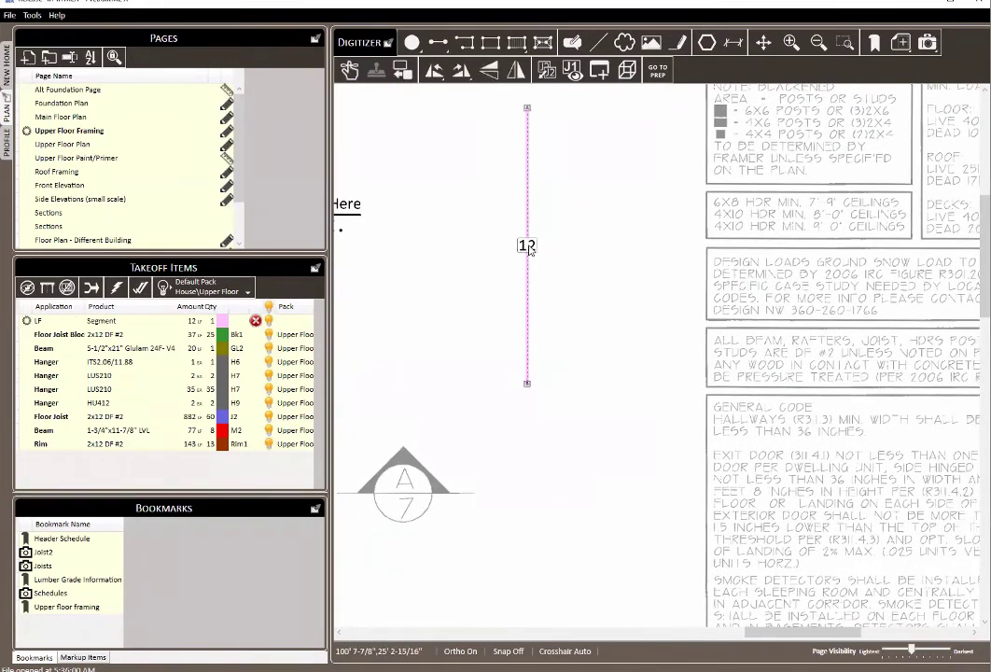
right_click(530, 248)
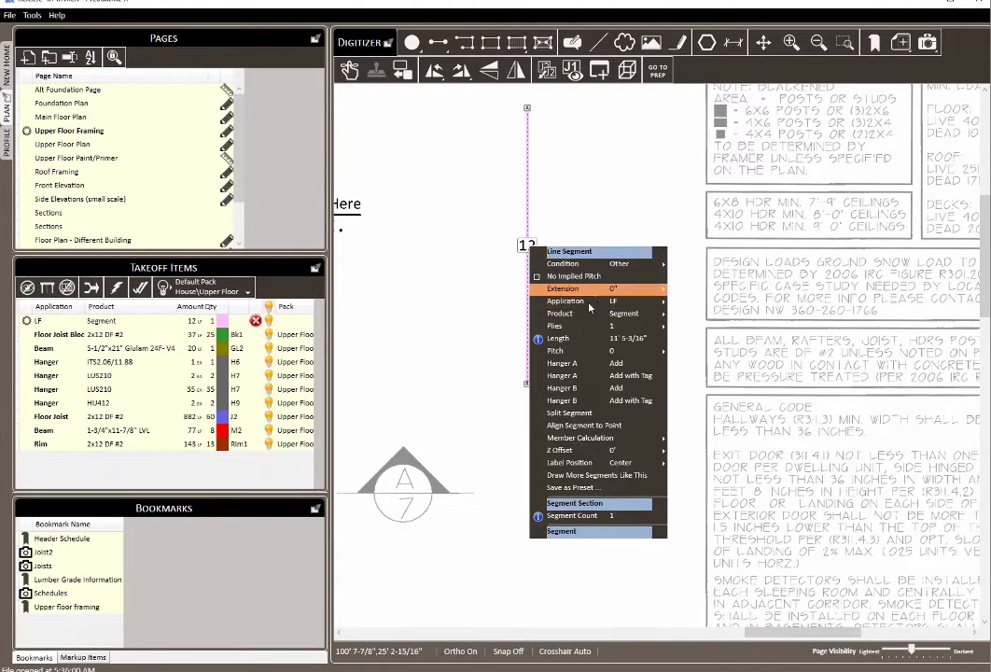
mouse_move(588, 309)
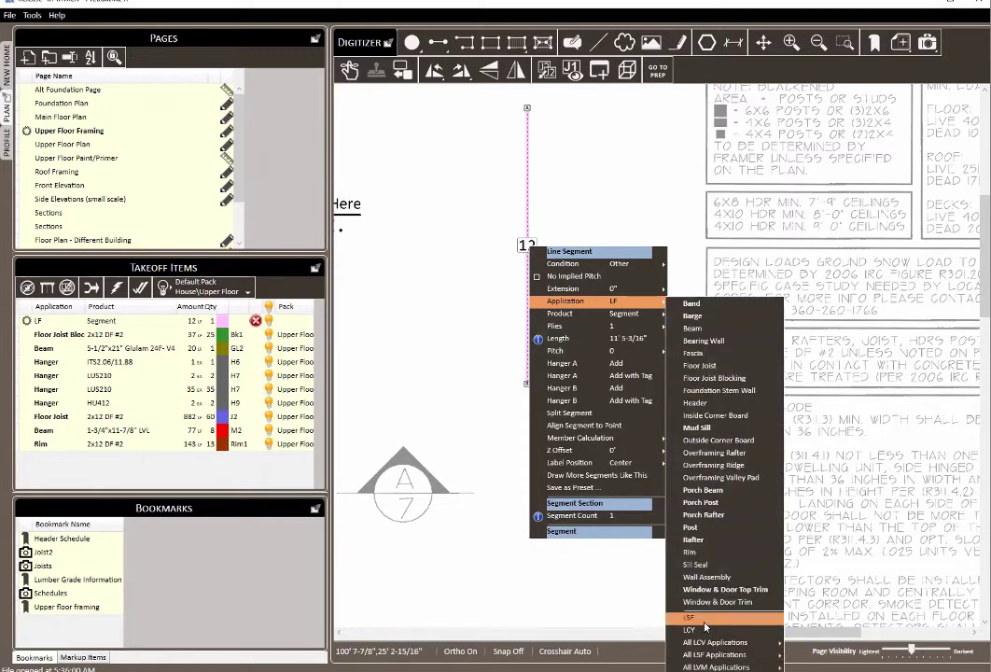
left_click(705, 622)
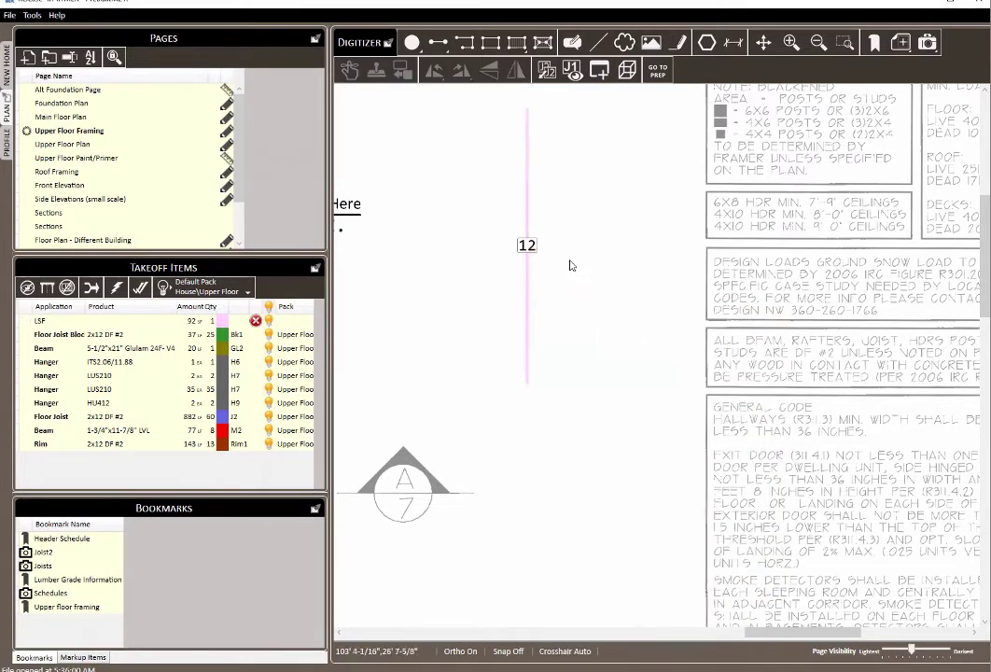
Apply a custom height of 96" to the vertical LSF line segment and deselect it
left_click(528, 246)
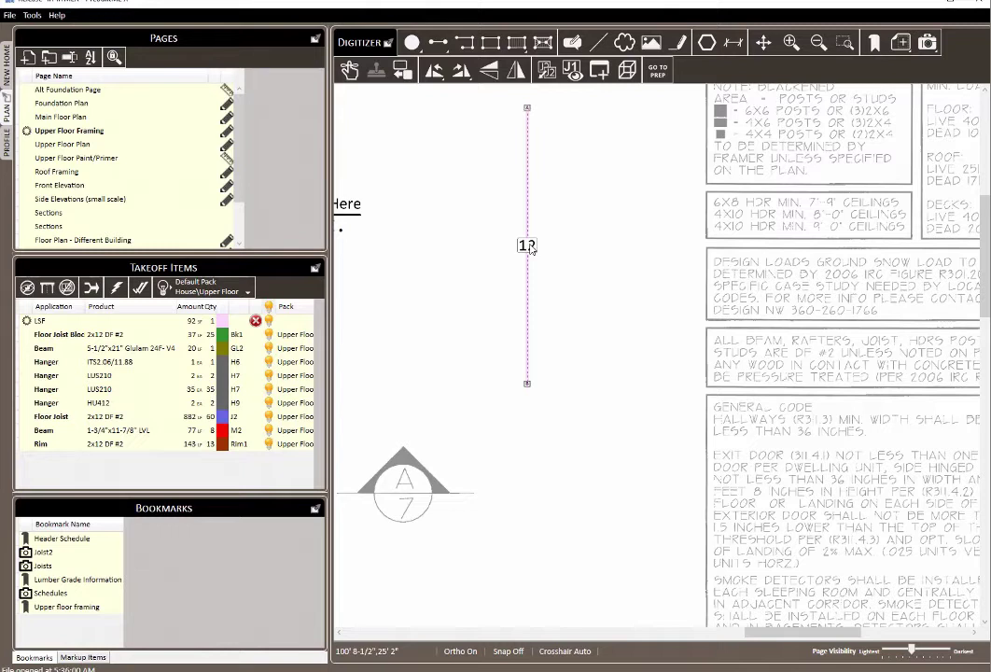
right_click(529, 247)
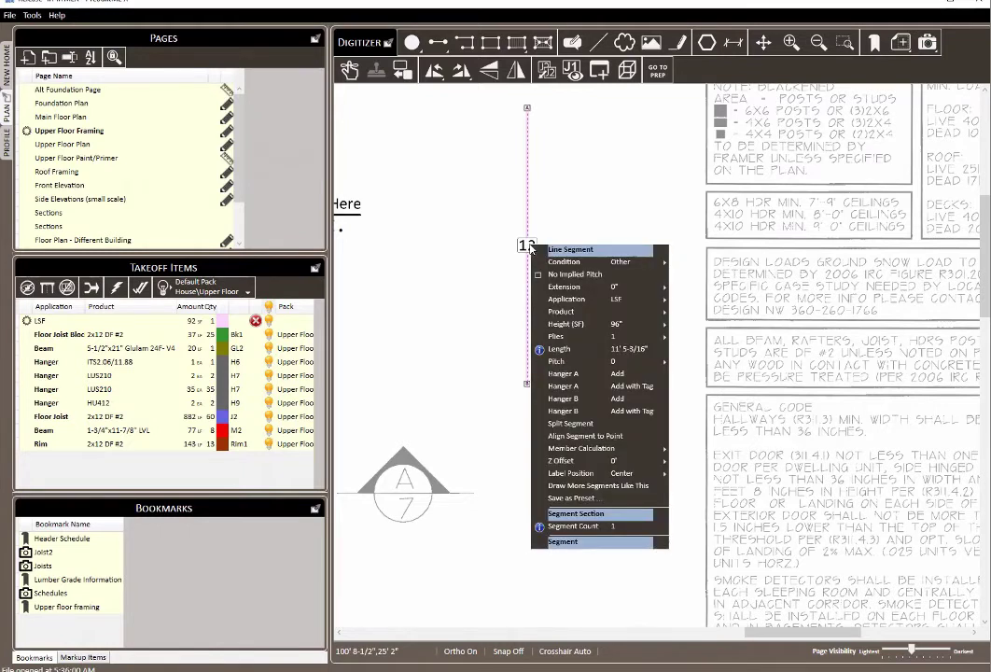
mouse_move(574, 329)
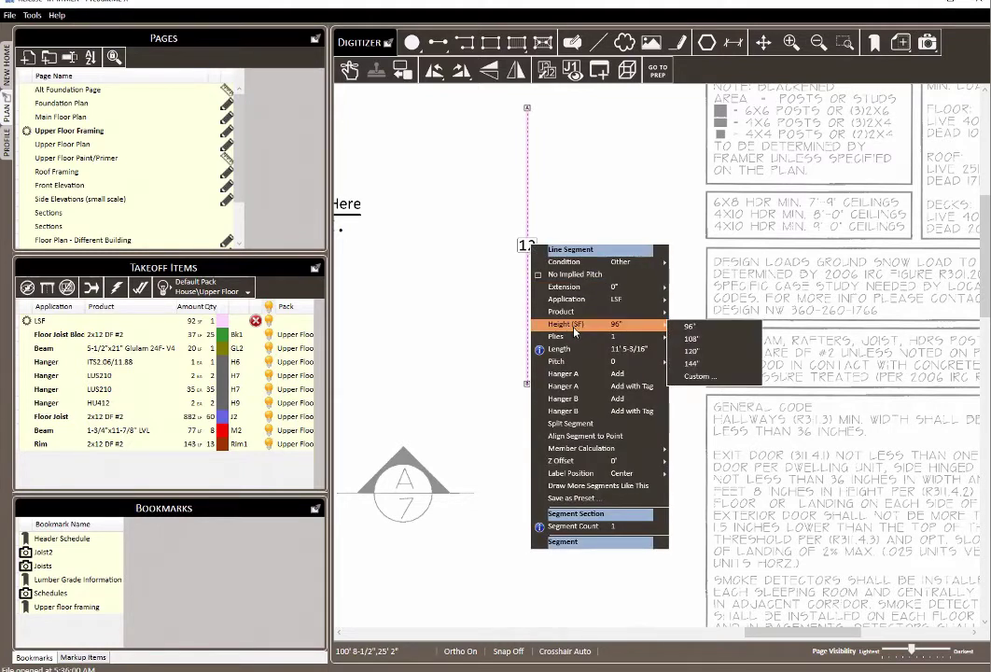
left_click(708, 379)
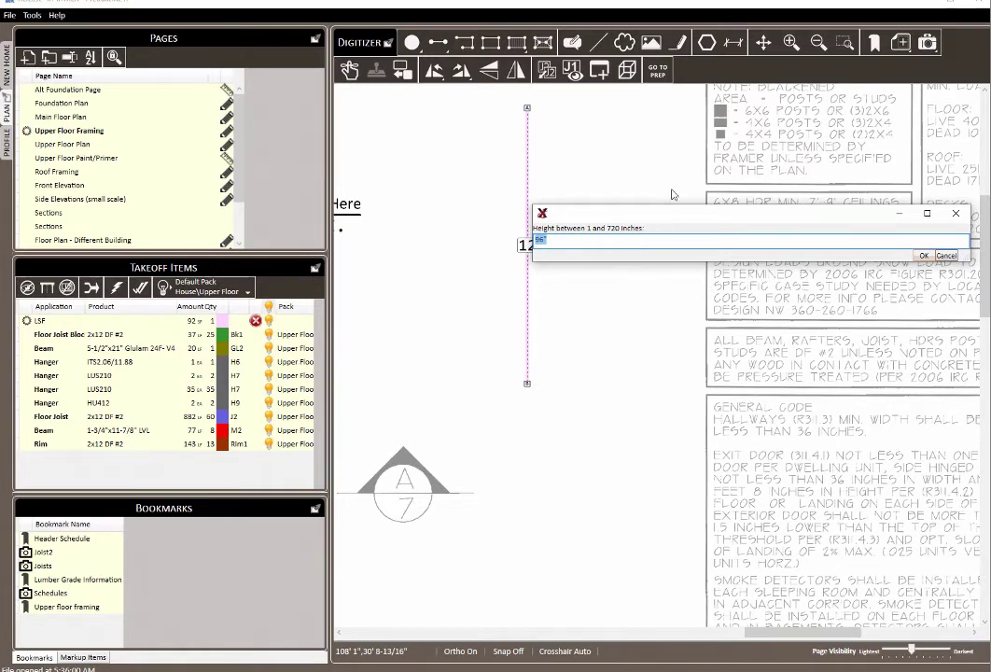
left_click(924, 257)
left_click(685, 100)
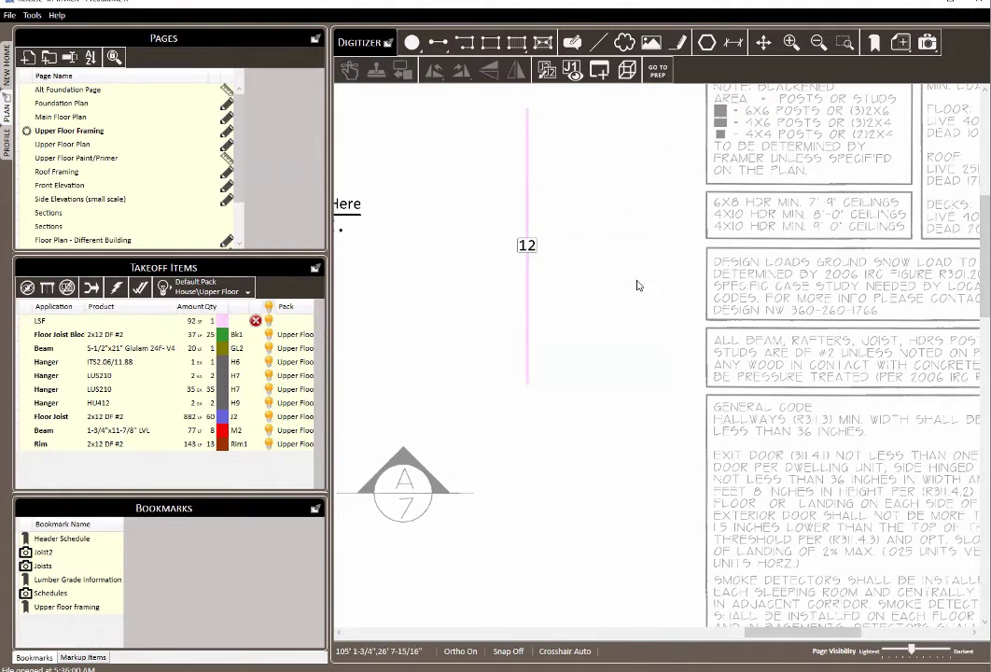
Change the vertical line segment's application from LSF to LF
left_click_drag(638, 286, 598, 263)
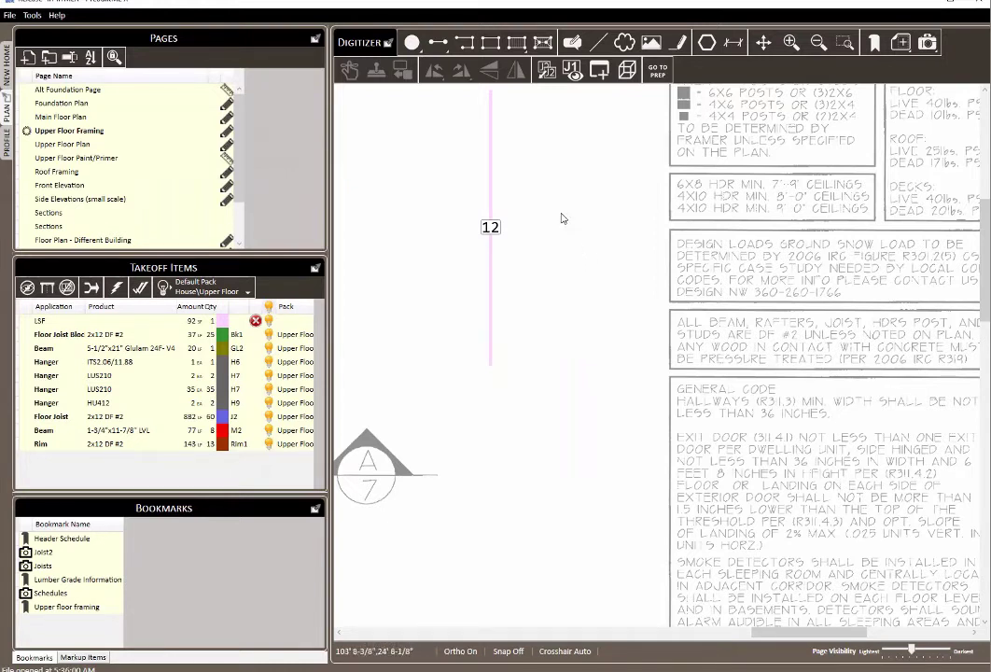
mouse_move(576, 225)
left_mouse_down()
mouse_move(544, 208)
mouse_move(523, 227)
mouse_move(476, 207)
left_mouse_up()
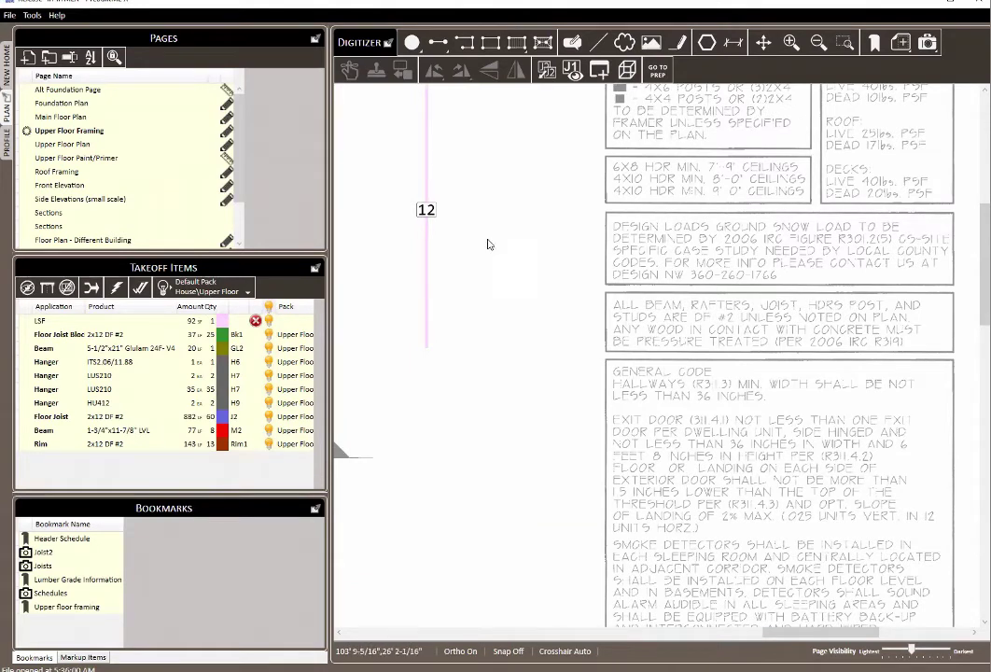
right_click(427, 211)
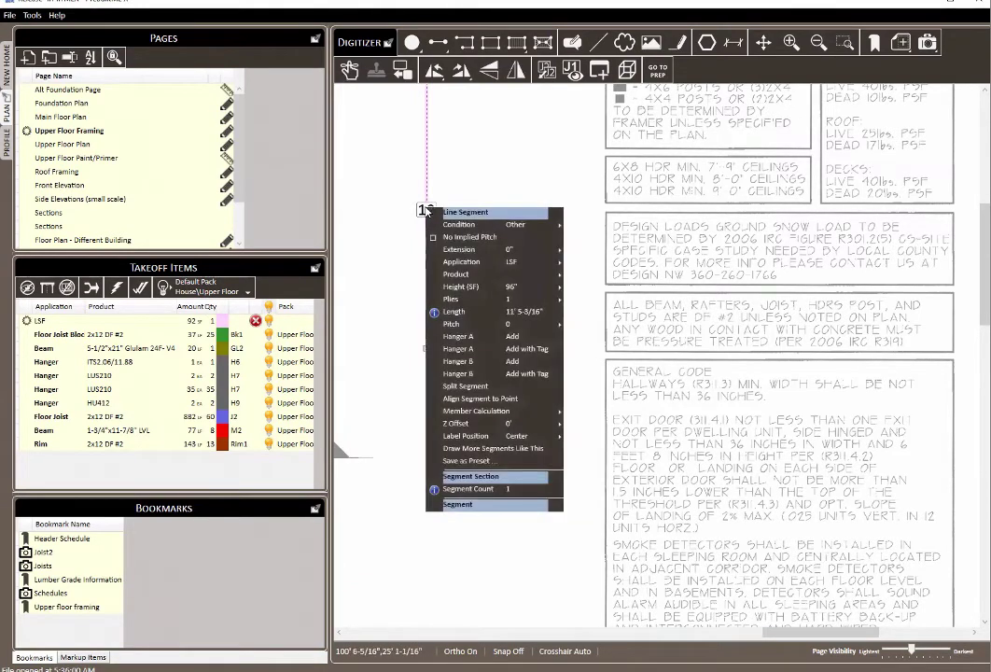
mouse_move(500, 268)
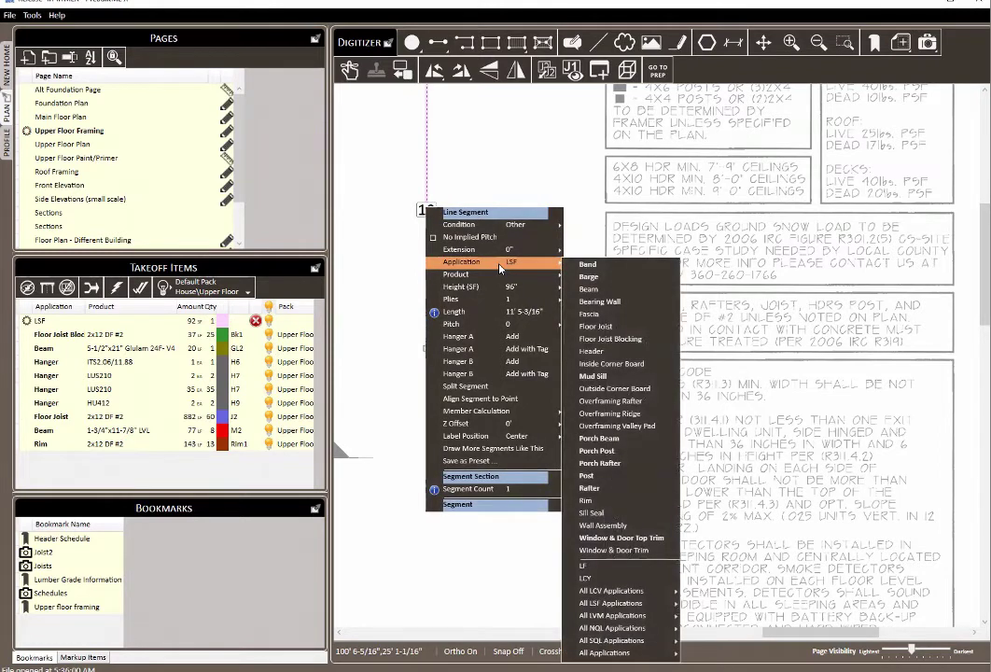
left_click(597, 566)
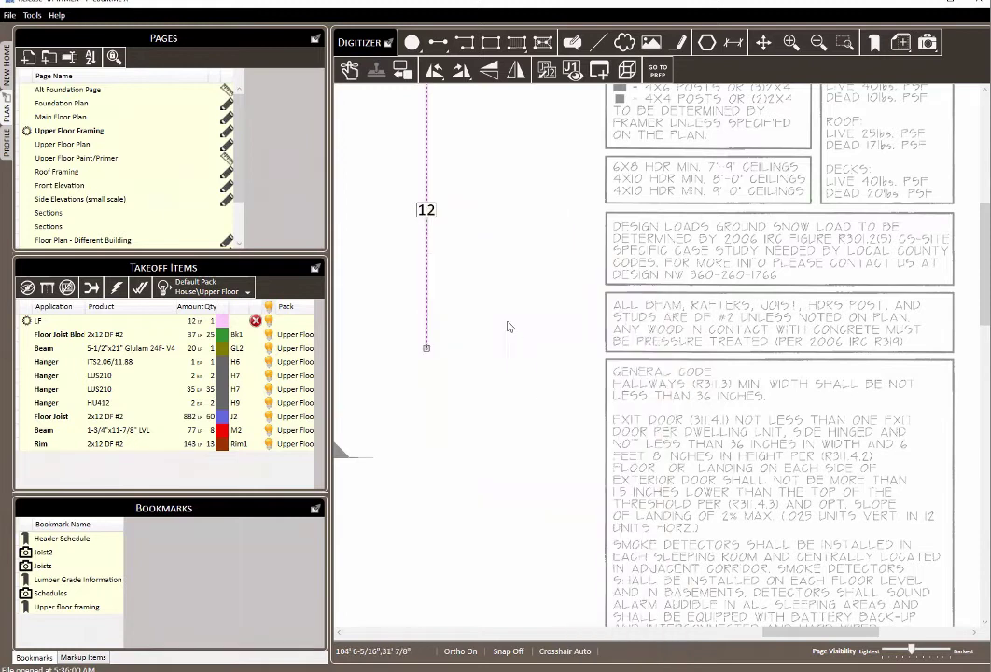
Browse the complete list of all applications available for the LF line segment
right_click(426, 210)
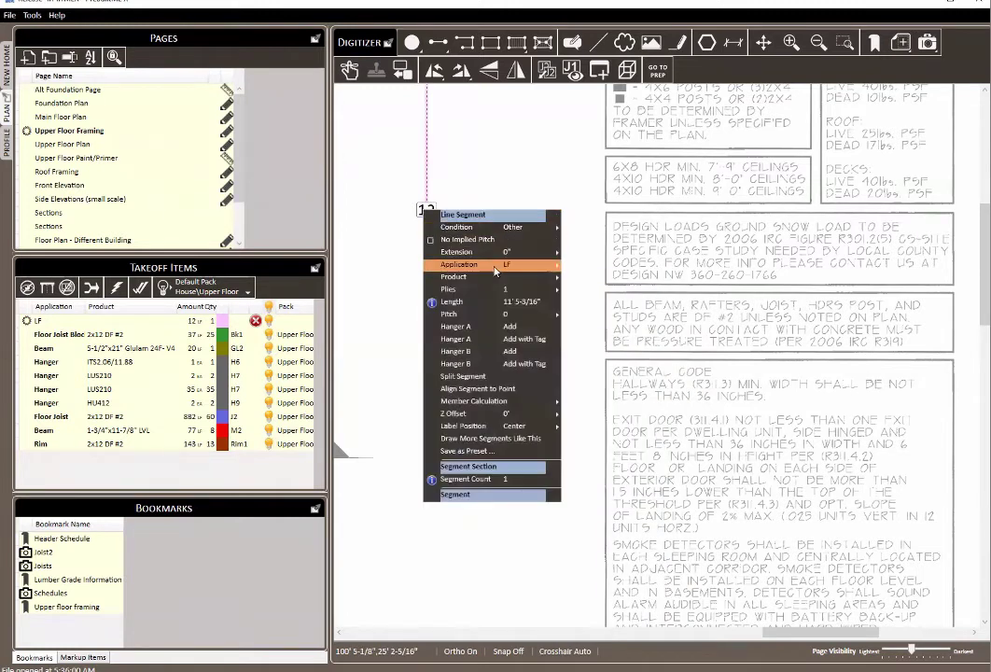
mouse_move(497, 268)
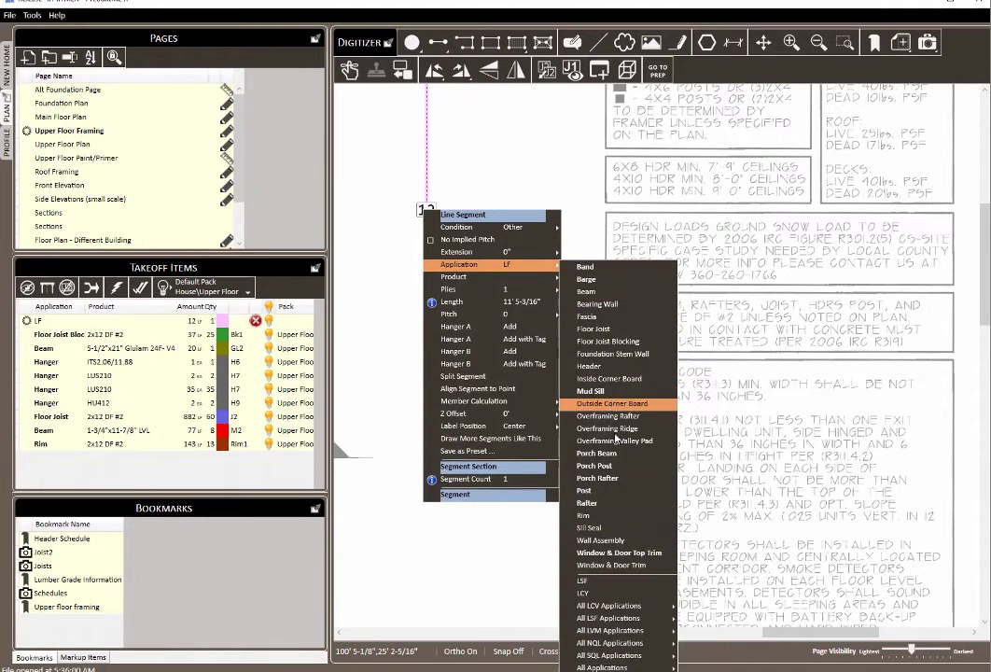
mouse_move(607, 666)
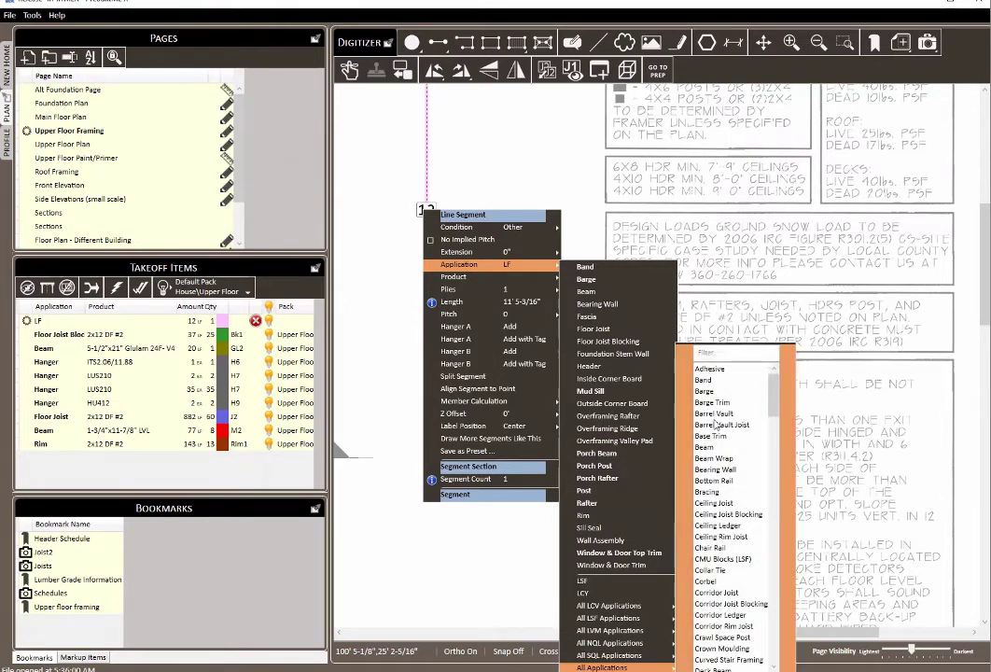
left_click_drag(780, 383, 766, 611)
scroll(784, 490, "up", 10)
scroll(746, 503, "down", 15)
scroll(746, 504, "up", 12)
scroll(747, 504, "up", 15)
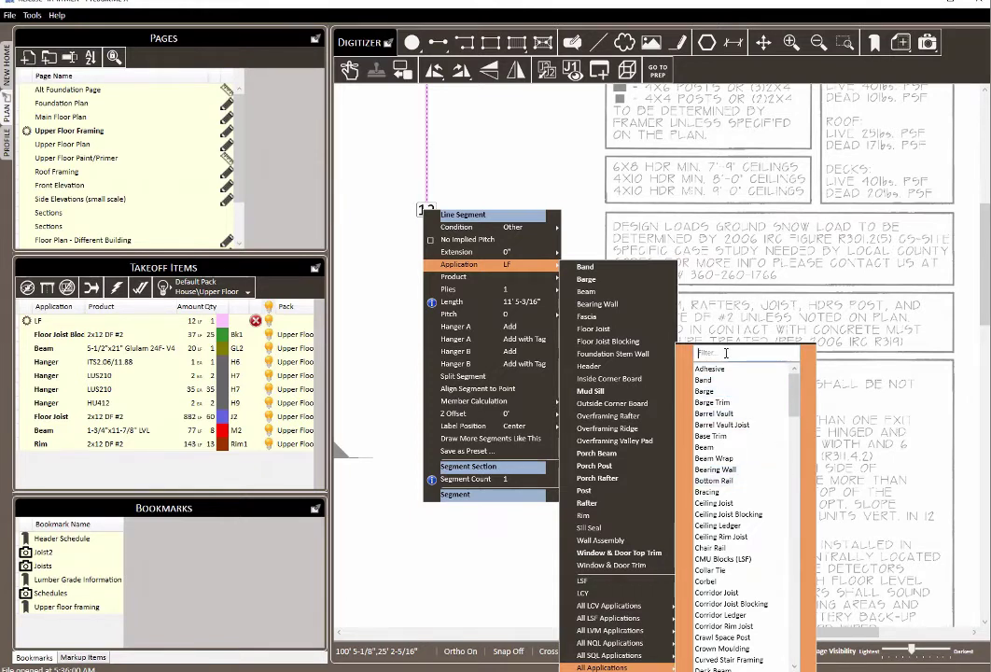
Filter the application lists for "deck", check the LVM and LSF categories, and clear the filter without choosing an application
type("deck")
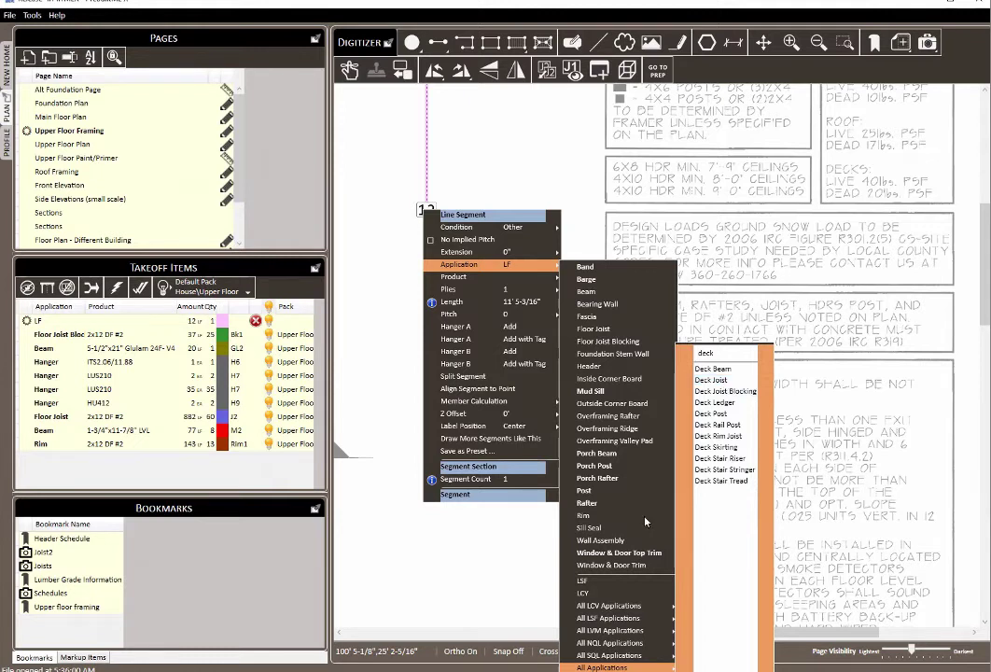
mouse_move(606, 641)
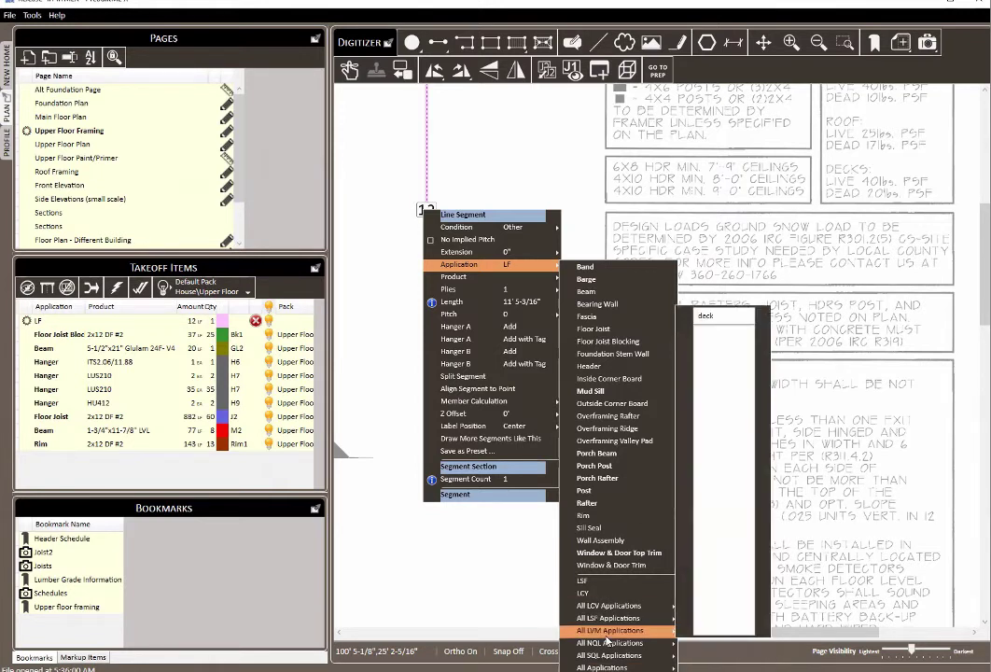
mouse_move(607, 621)
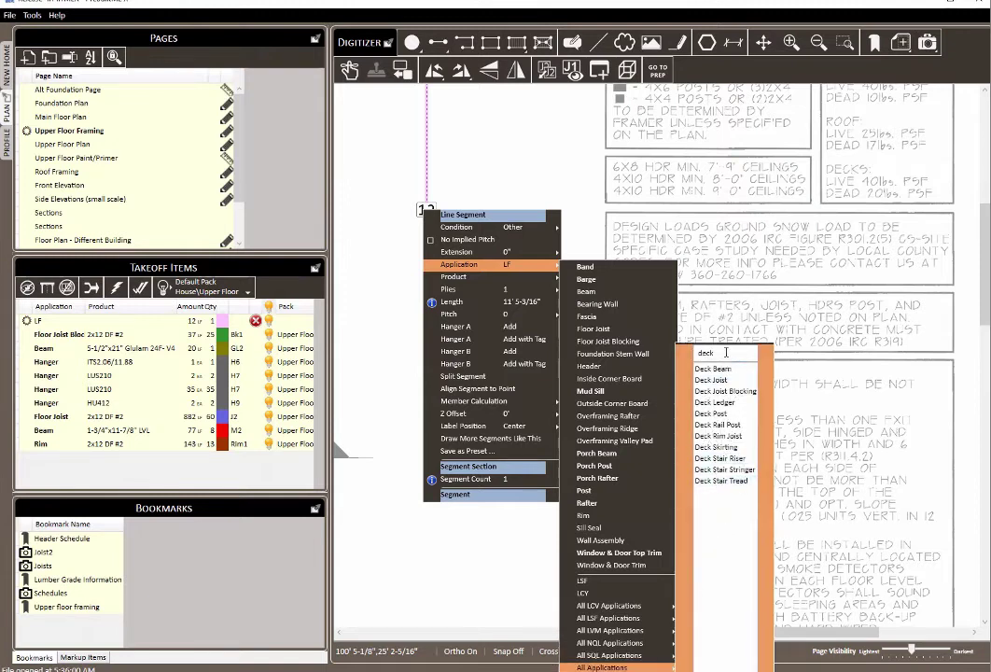
key("BackSpace")
key("BackSpace")
key("BackSpace")
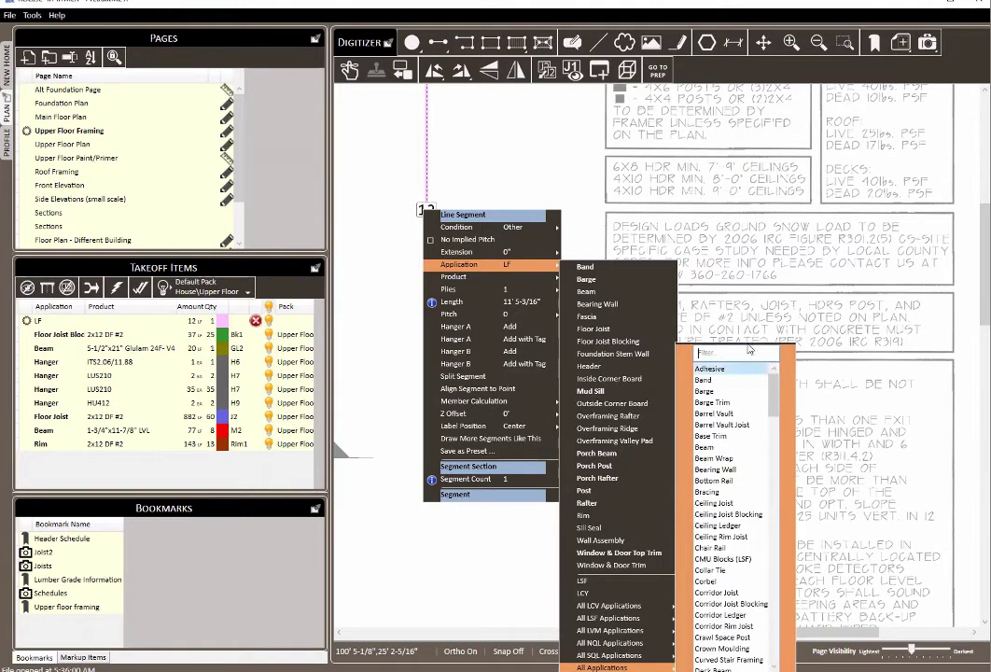
key("Escape")
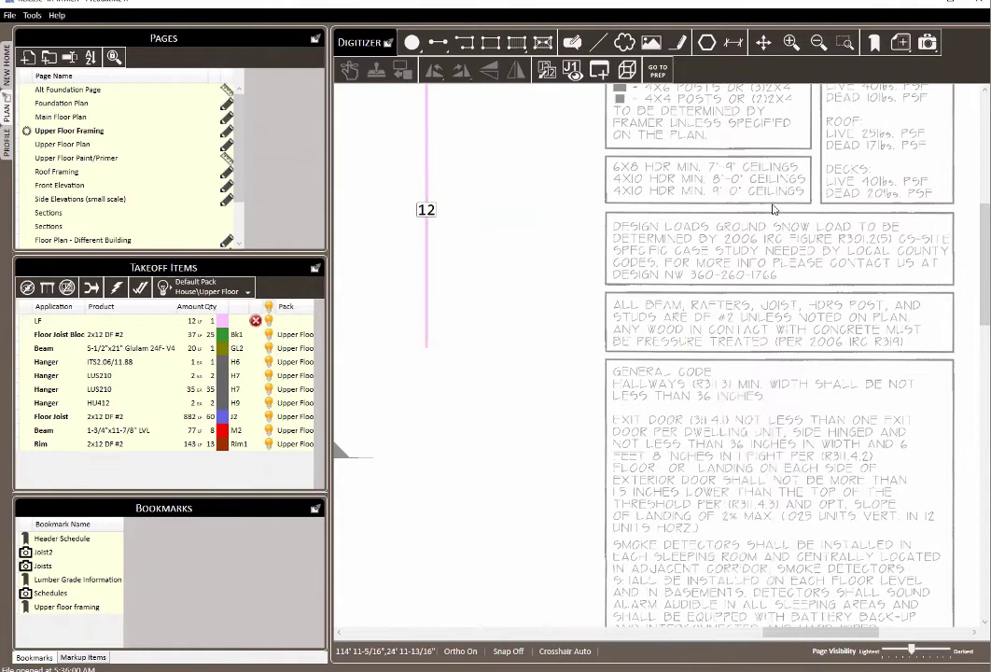
Open the preview of the checked Upper Floor Framing and Roof Layout framing layouts and move its window higher
left_click(8, 52)
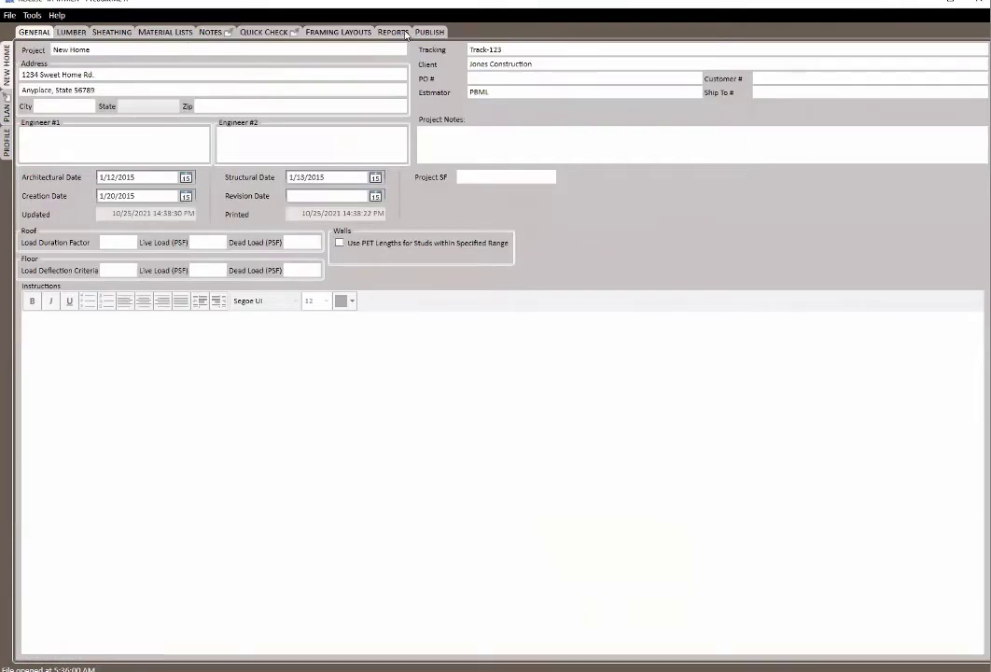
left_click(359, 35)
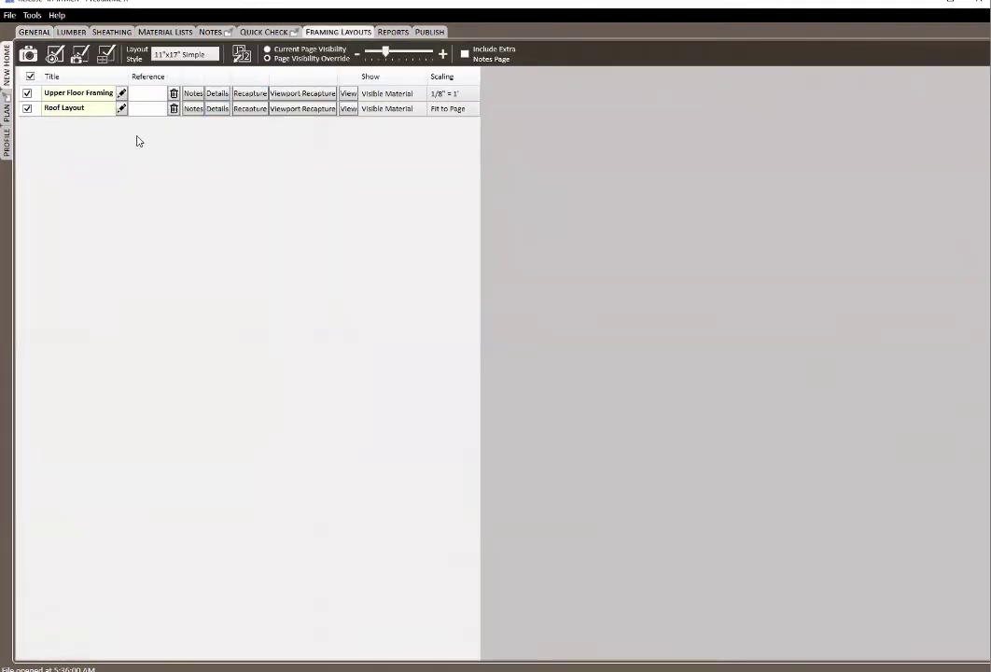
left_click(55, 58)
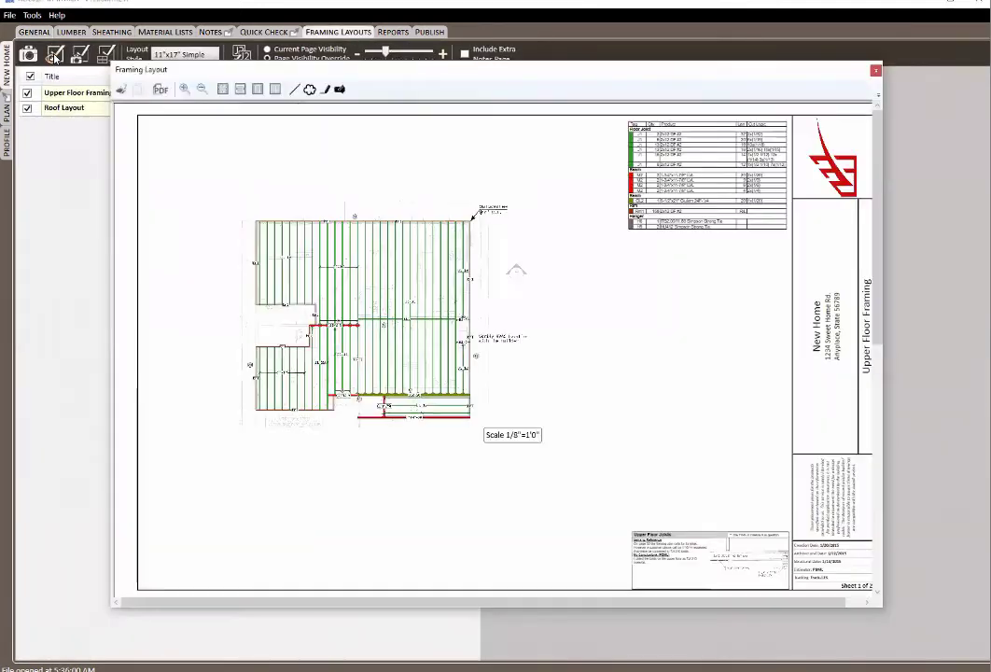
left_click_drag(419, 70, 419, 54)
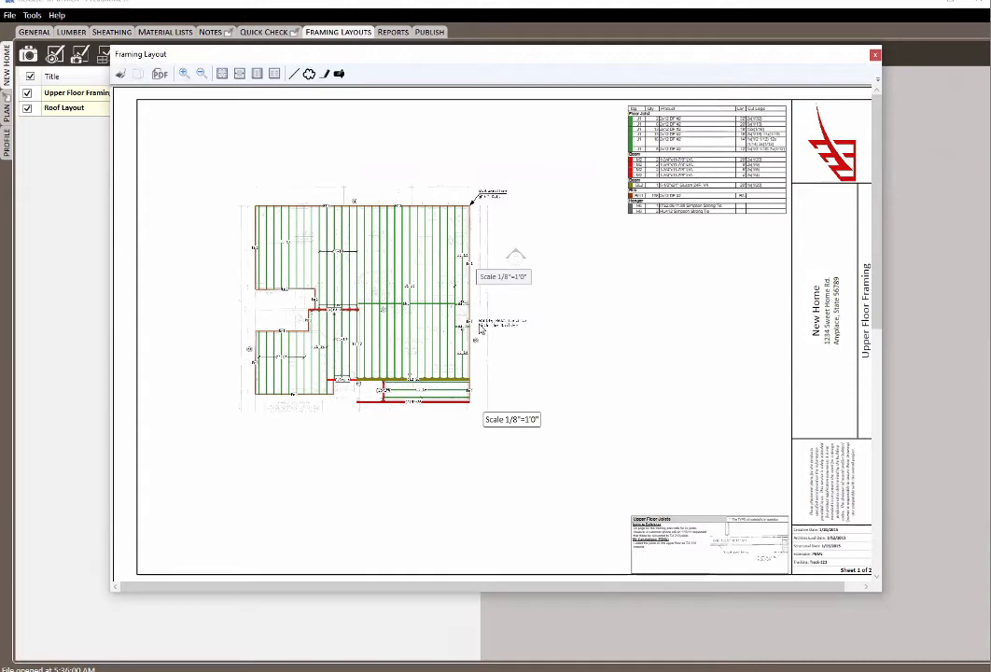
Highlight the callout at the upper-right corner of the upper floor framing plan in yellow
left_click(326, 73)
left_click_drag(465, 180, 554, 203)
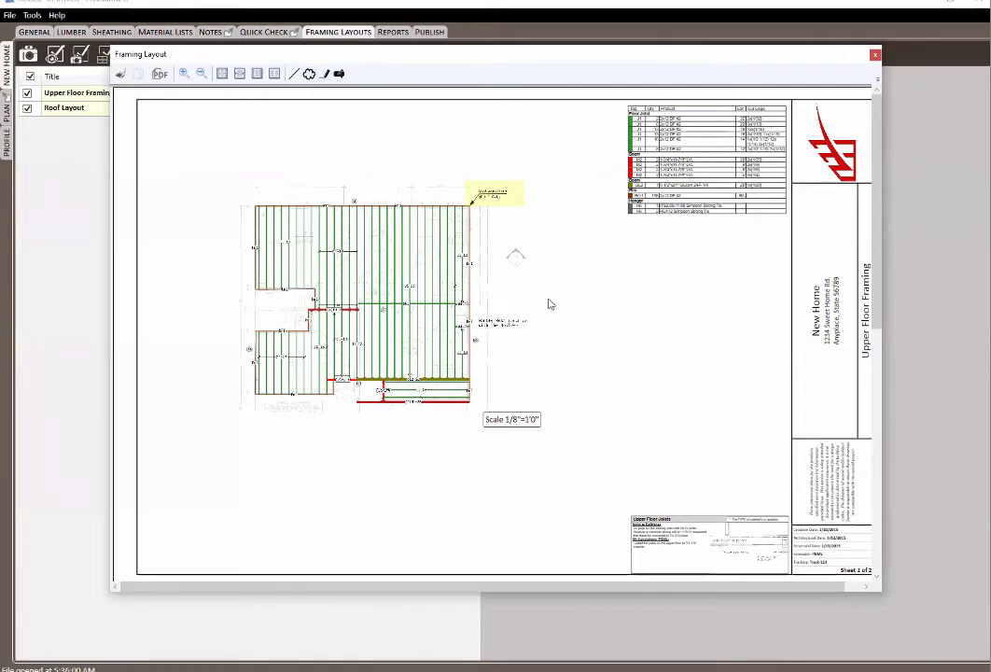
left_click(326, 73)
left_click_drag(558, 247, 673, 330)
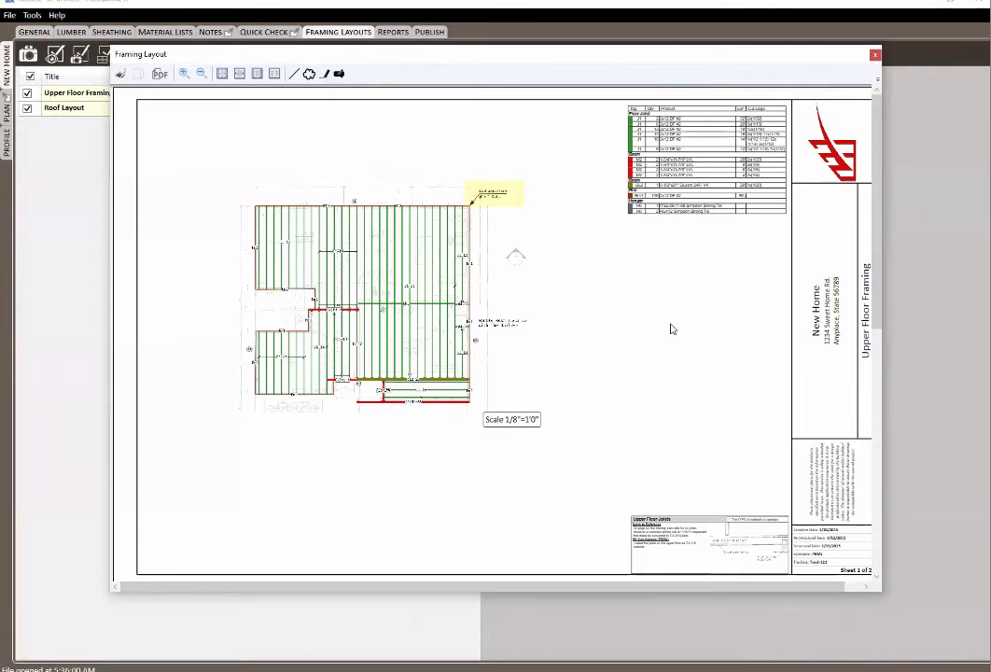
Create a layout note reading "This is a note" in 18-point bold italic Centaur
left_click(339, 75)
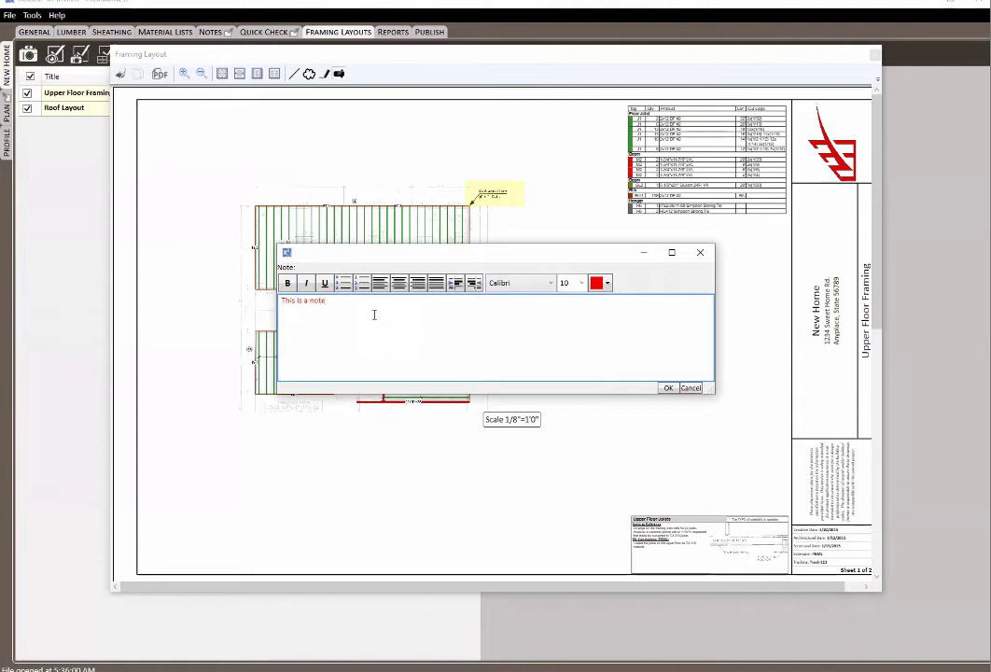
left_click_drag(373, 314, 209, 312)
left_click(580, 283)
left_click(562, 389)
type("18")
left_click(551, 283)
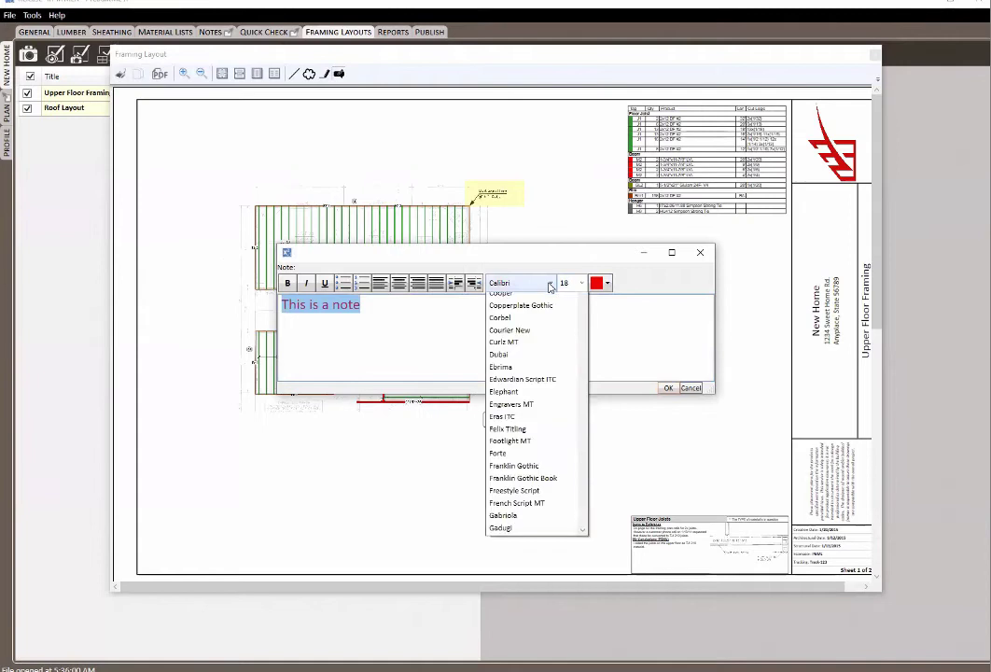
left_click(525, 398)
left_click(306, 283)
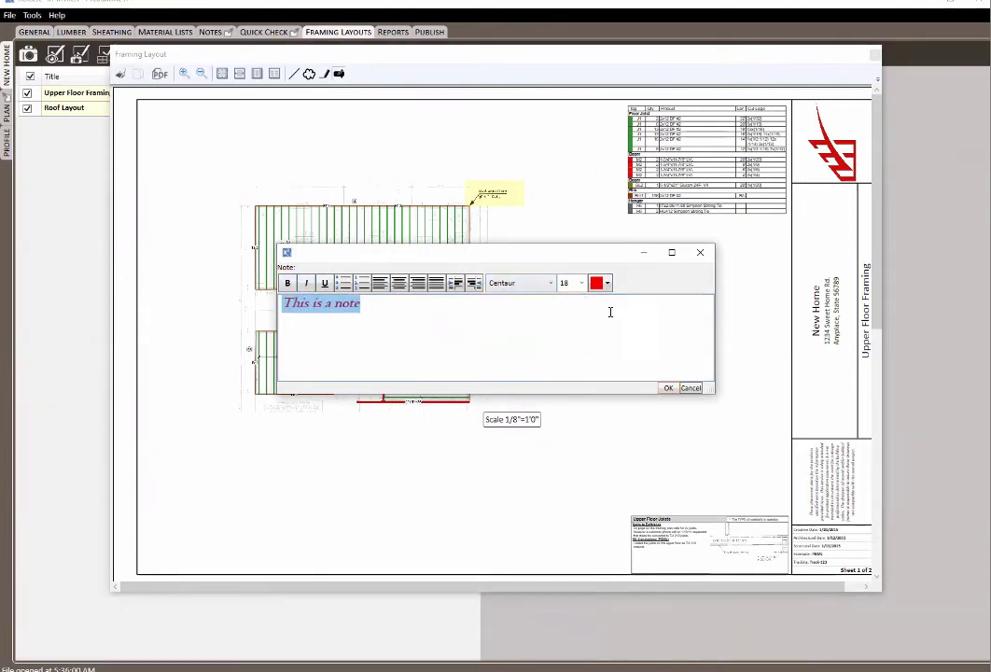
left_click(668, 388)
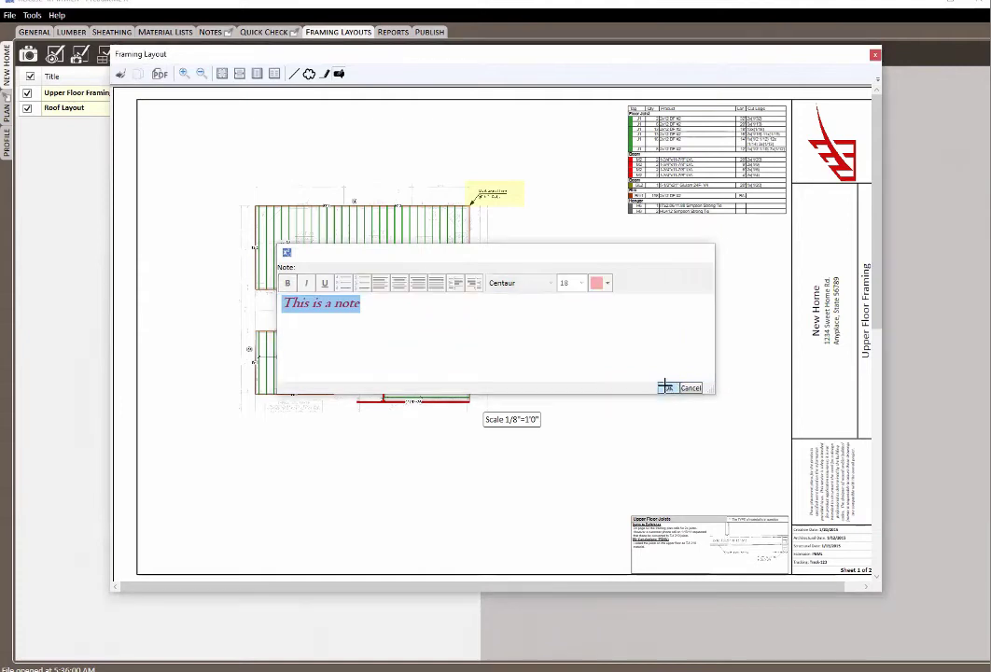
Place the note in the blank area right of the framing plan, move it higher, and shrink its box
left_click_drag(577, 300, 743, 392)
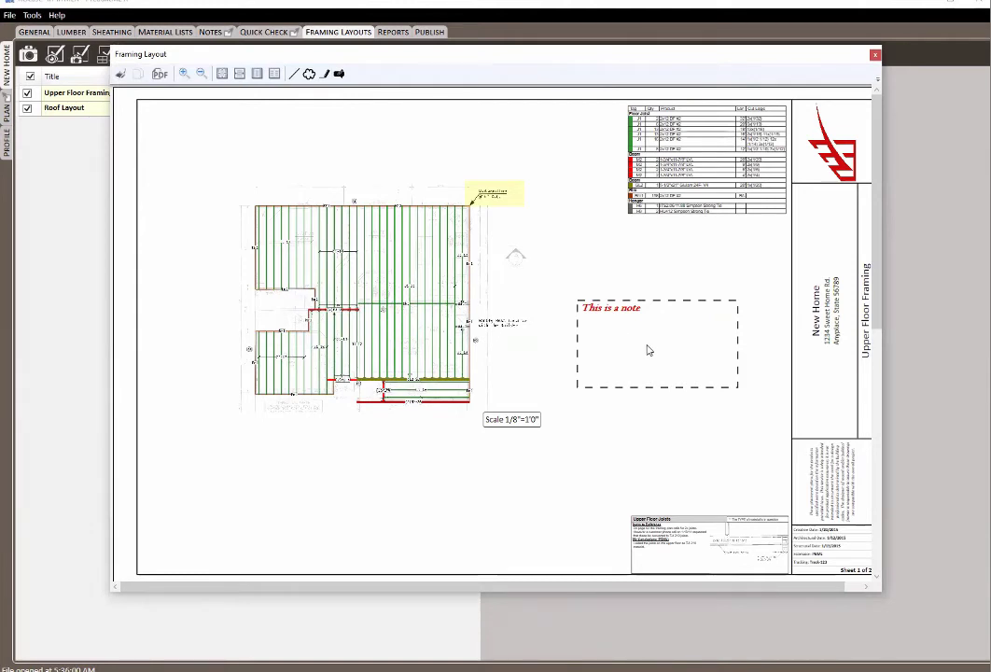
left_click_drag(648, 347, 623, 288)
left_click(557, 155)
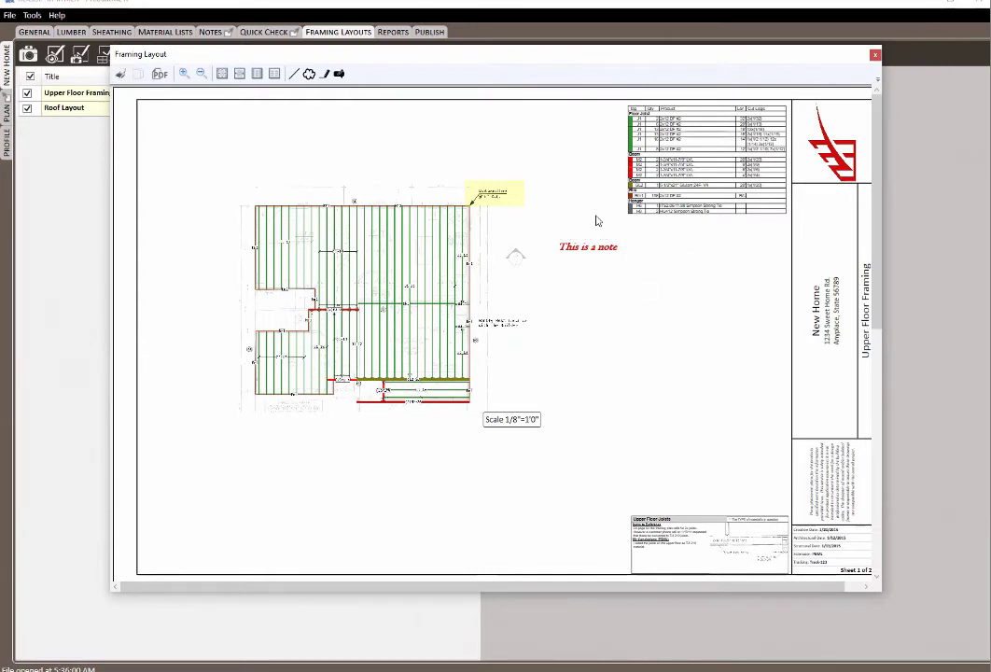
left_click(623, 269)
left_click_drag(714, 328, 663, 282)
left_click(568, 440)
Copy the note to the blank area below the framing plan and select the original note
left_click(603, 280)
left_click_drag(599, 260, 286, 478)
left_click(646, 273)
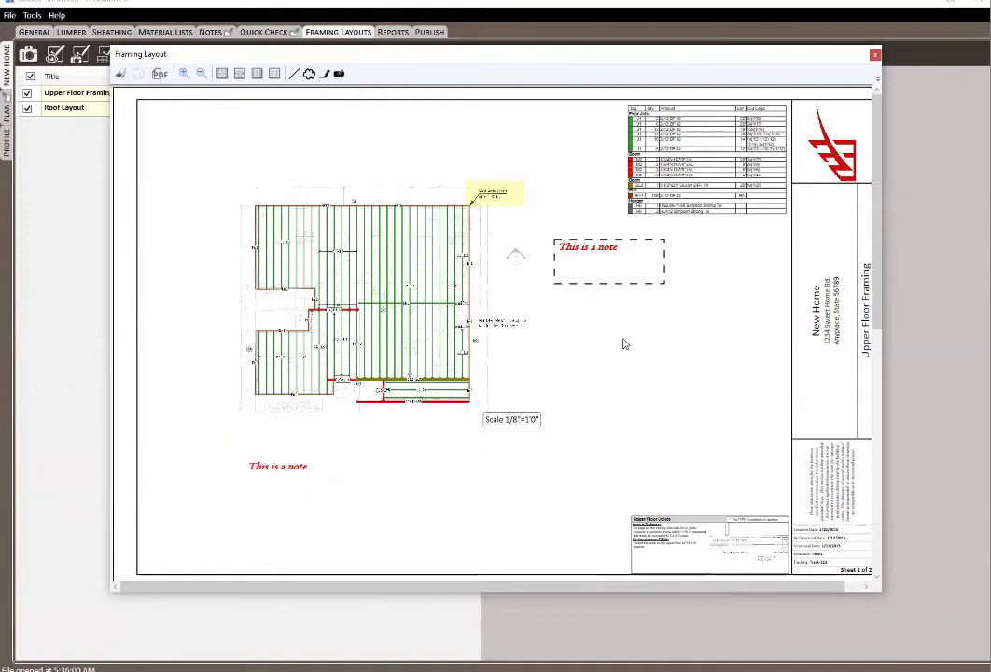
Copy and paste the selected note to all framing layouts, and check its placement on the Upper Floor Framing and Roof Layout sheets
scroll(529, 168, "down", 2)
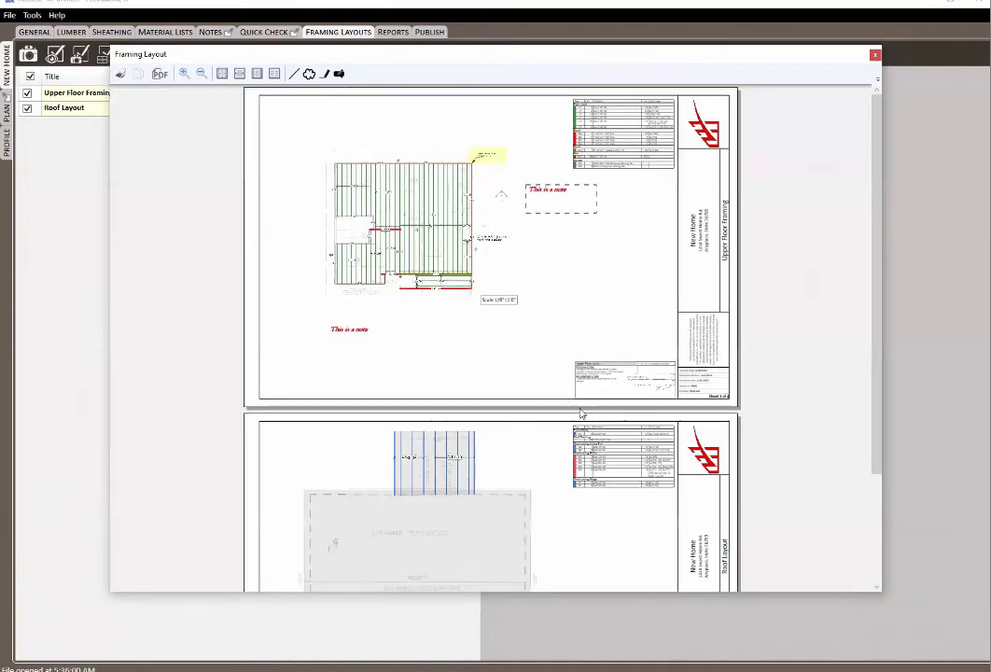
scroll(535, 402, "down", 2)
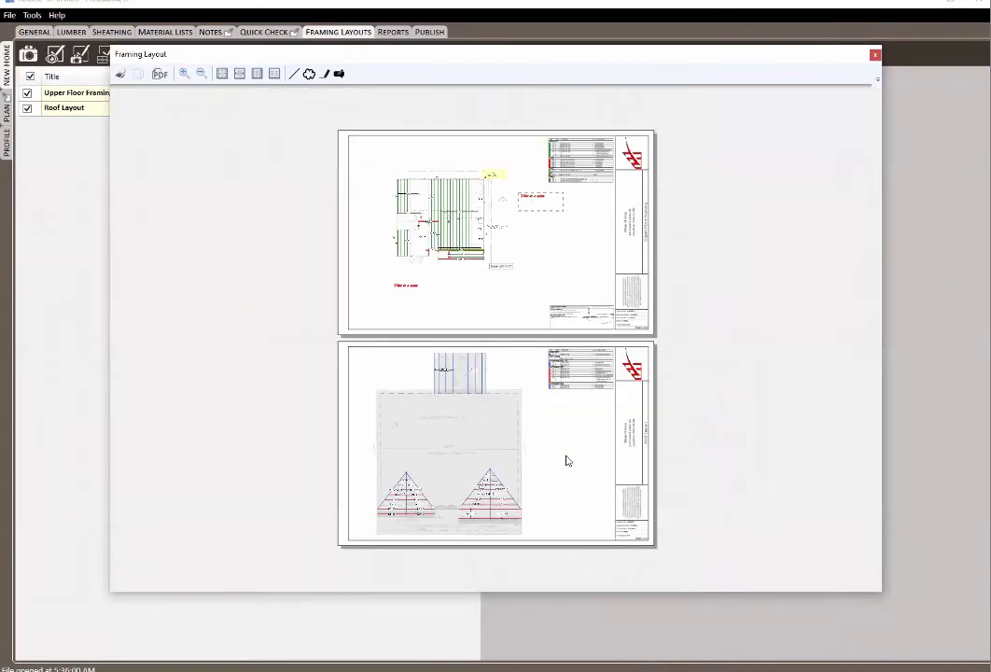
scroll(569, 460, "up", 2)
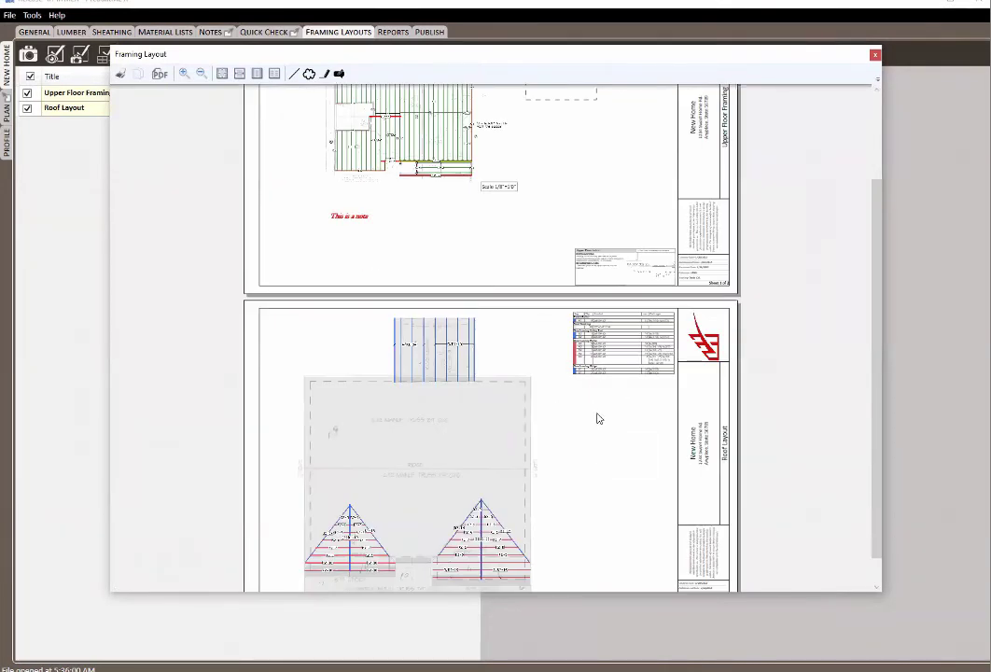
scroll(598, 418, "up", 1)
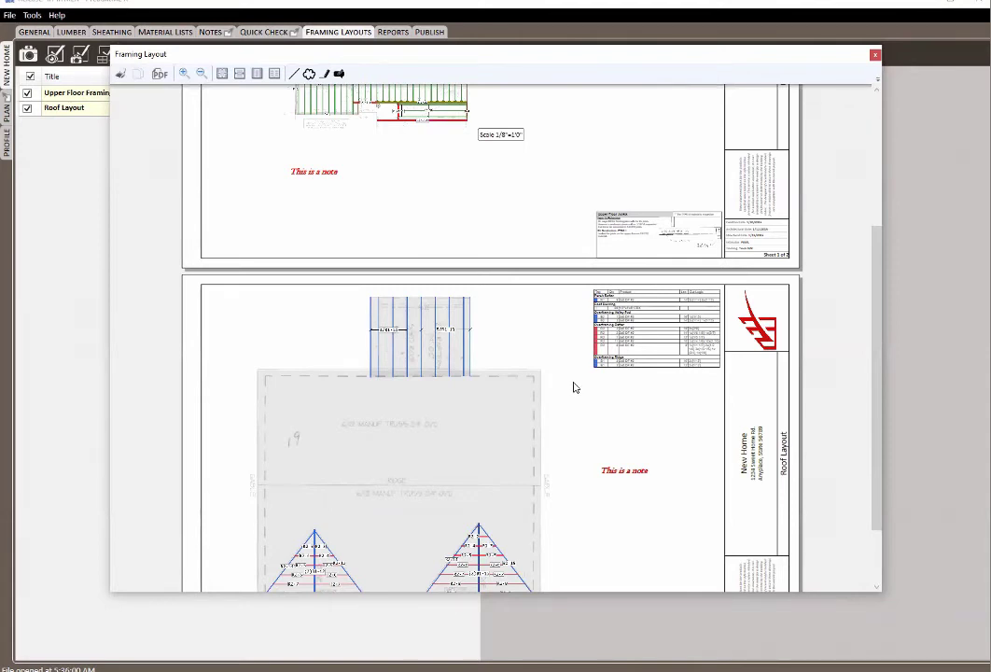
scroll(581, 168, "up", 5)
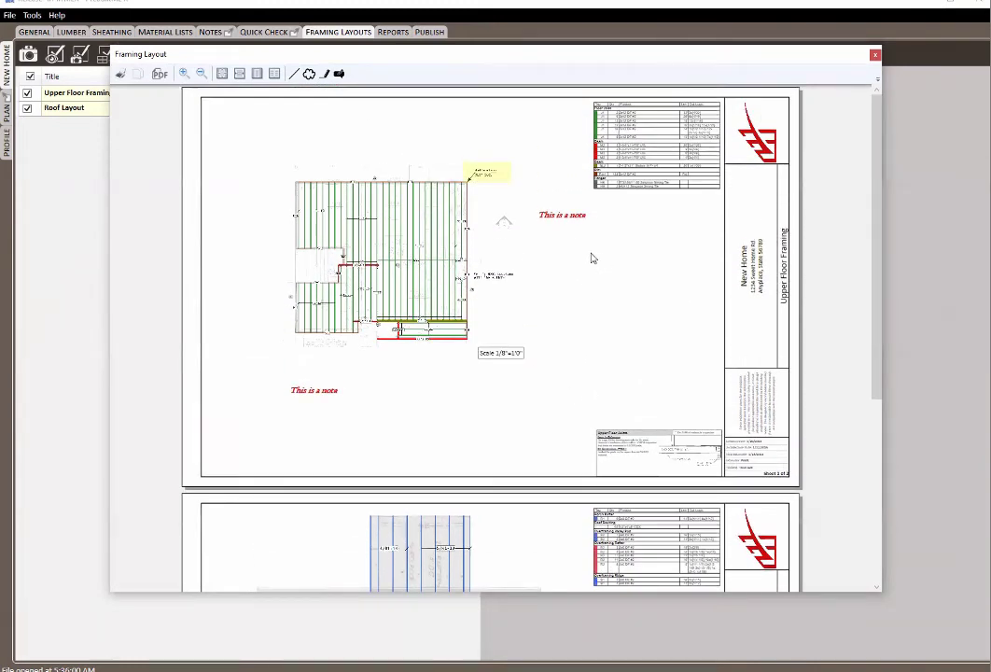
scroll(571, 233, "down", 5)
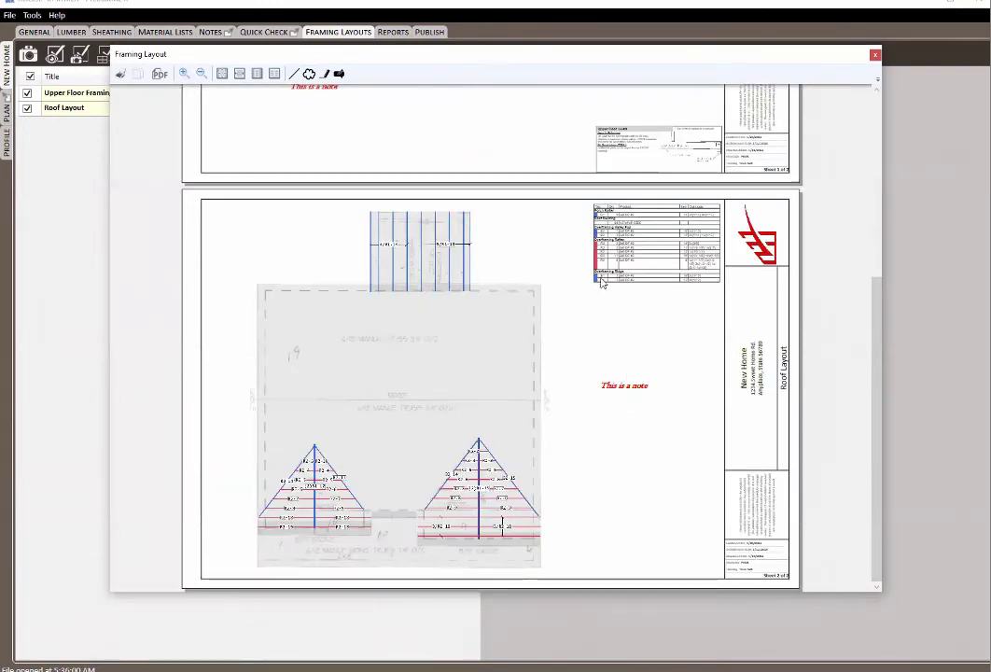
scroll(608, 282, "up", 5)
scroll(565, 471, "down", 5)
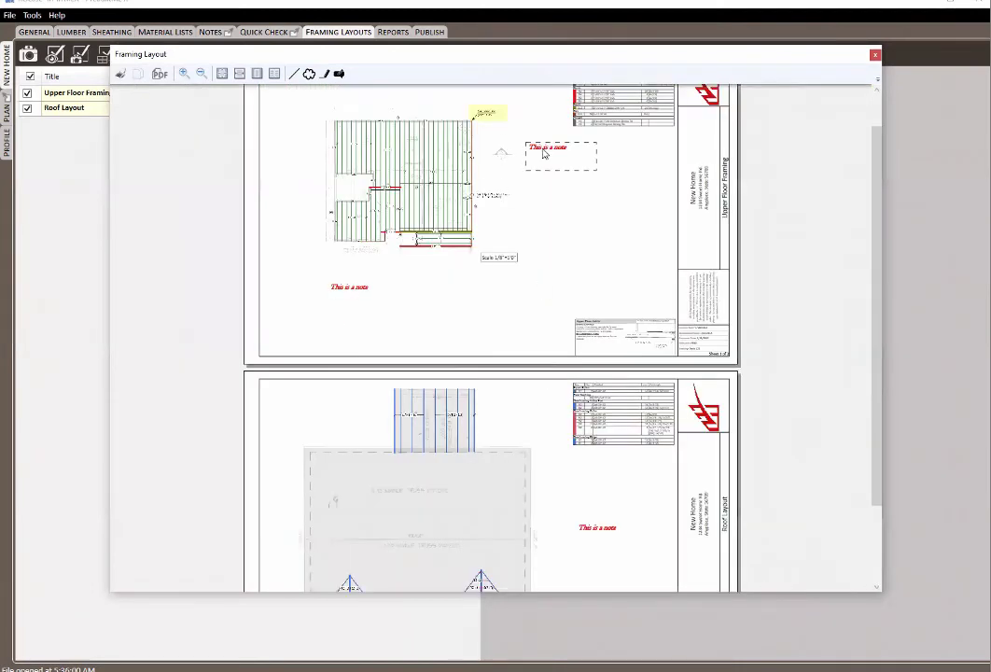
Copy the note right of the framing plan, paste it above the plan's upper-left part, and move it slightly closer to the plan
scroll(584, 171, "up", 2)
right_click(602, 238)
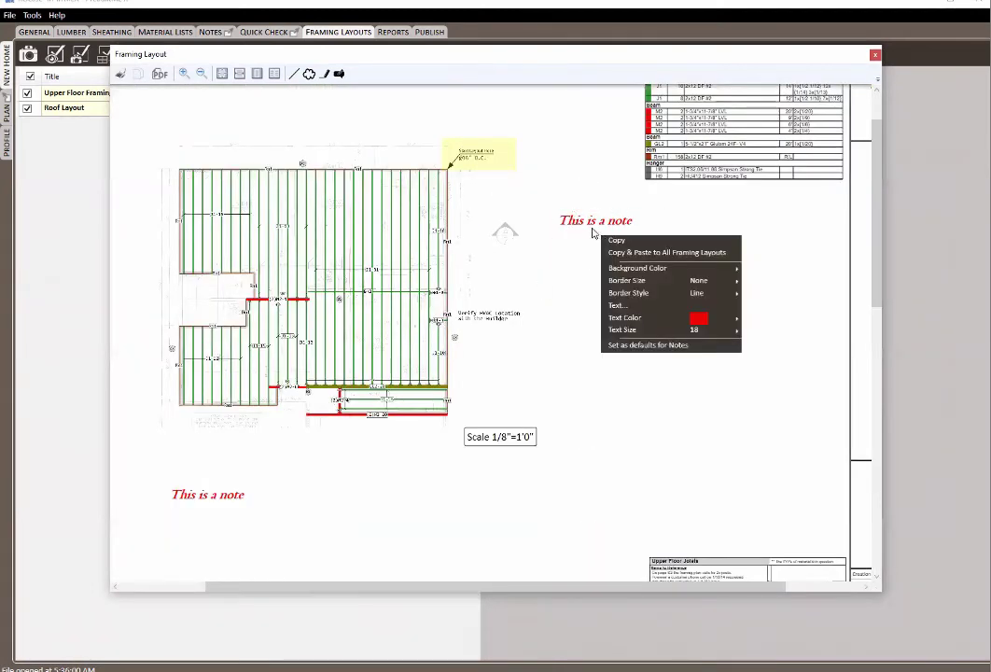
right_click(582, 231)
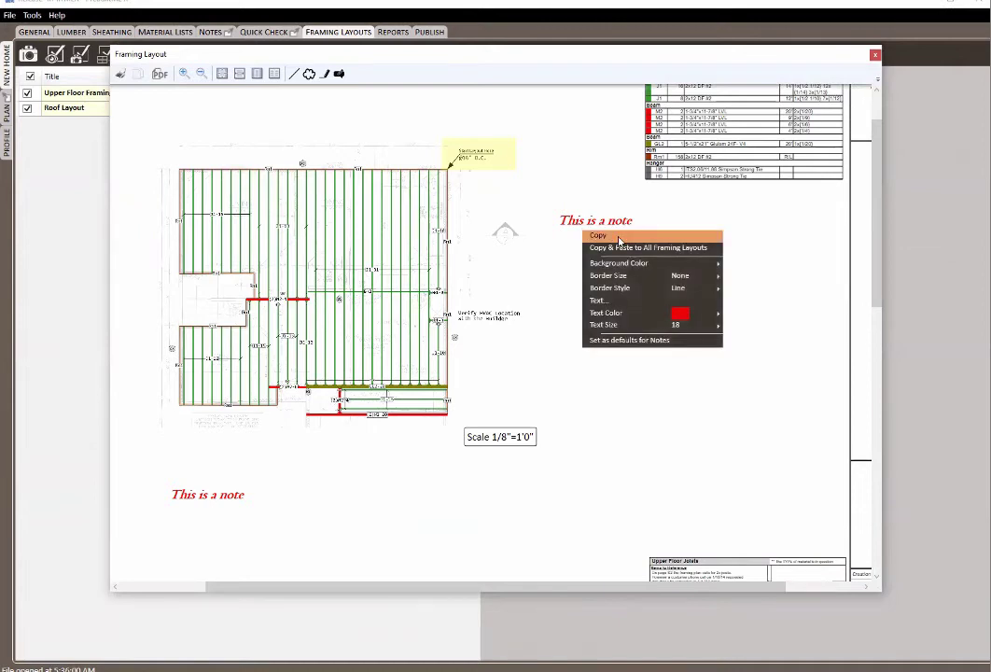
left_click(618, 237)
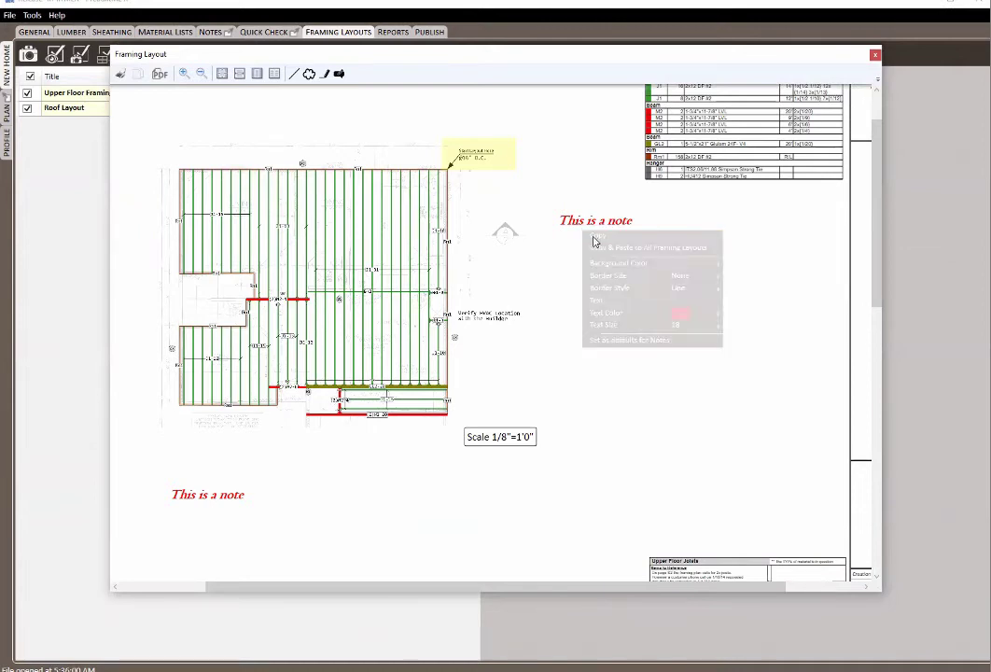
right_click(207, 125)
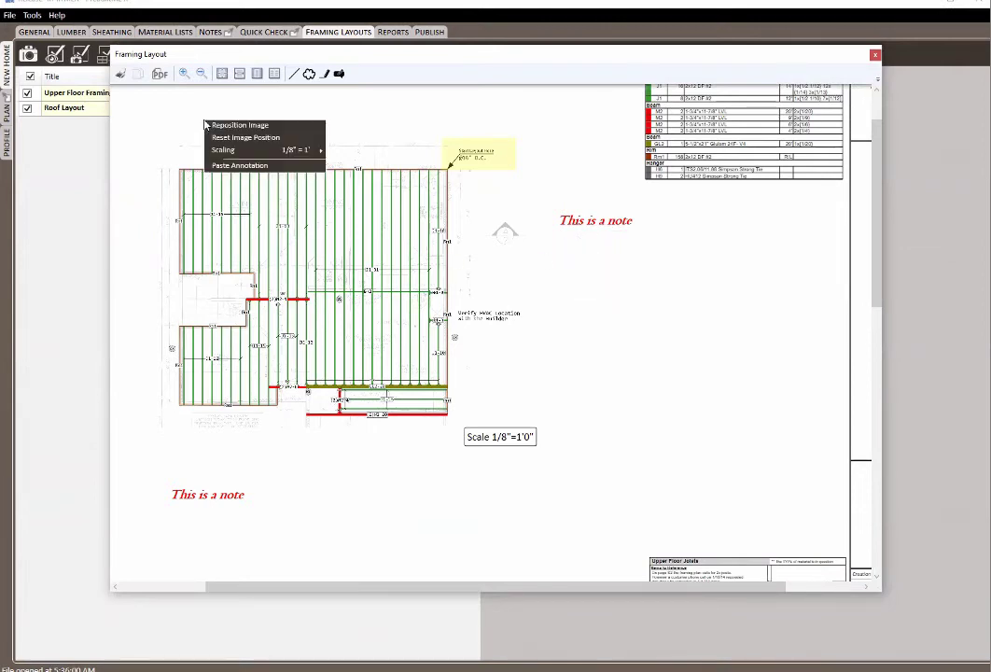
left_click(275, 172)
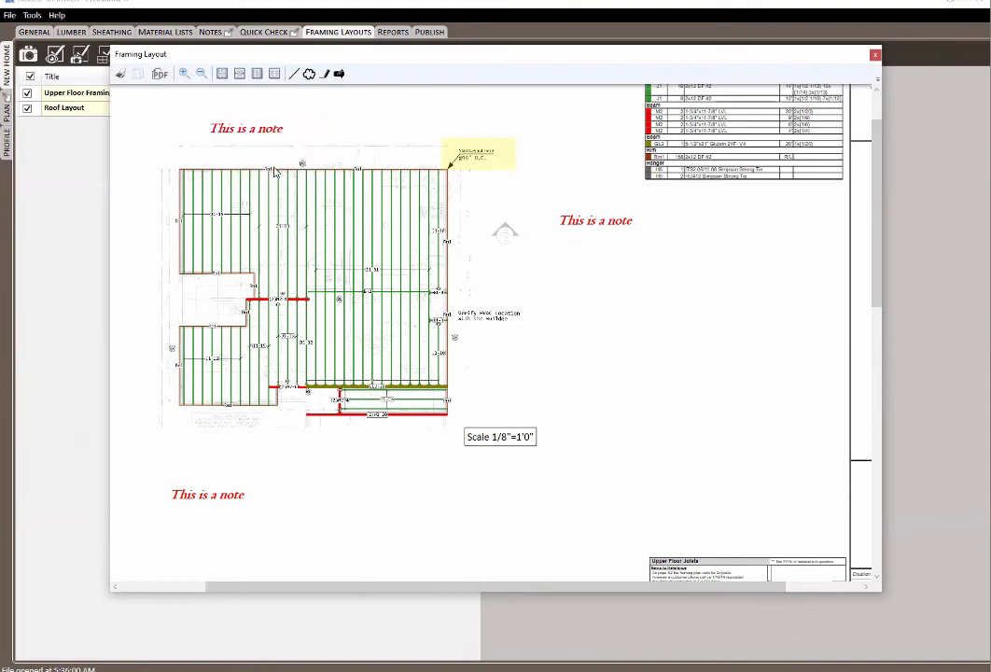
mouse_move(213, 161)
left_mouse_down()
mouse_move(258, 157)
mouse_move(237, 209)
mouse_move(228, 195)
mouse_move(236, 177)
left_mouse_up()
Paste the note into the lower-right blank area of the Upper Floor Framing sheet and left of the porch rafters on the Roof Layout sheet
left_click(659, 445)
right_click(660, 443)
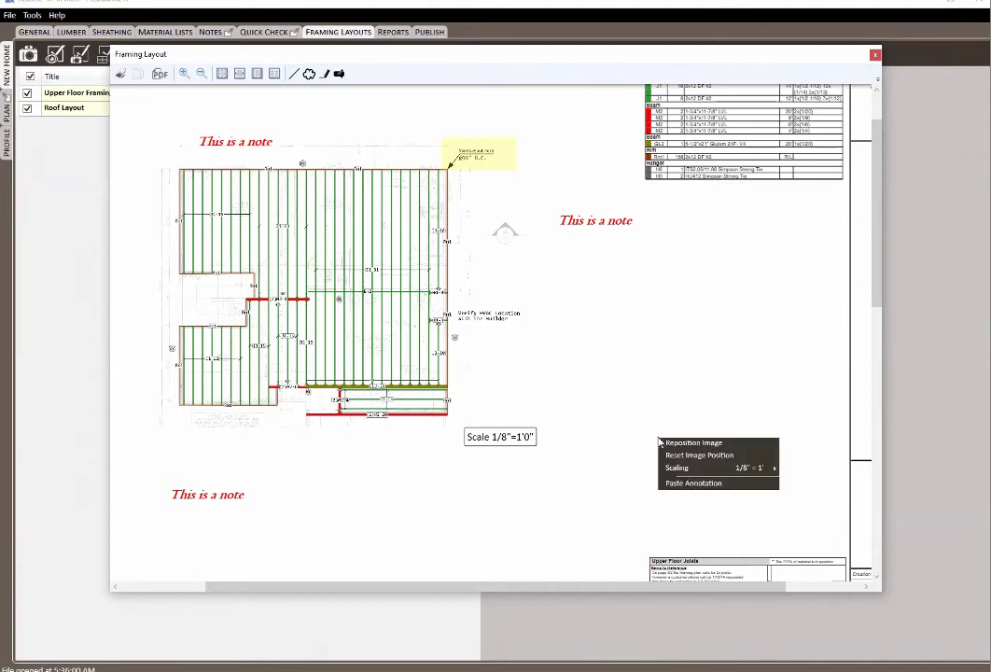
left_click(694, 484)
scroll(636, 235, "down", 3)
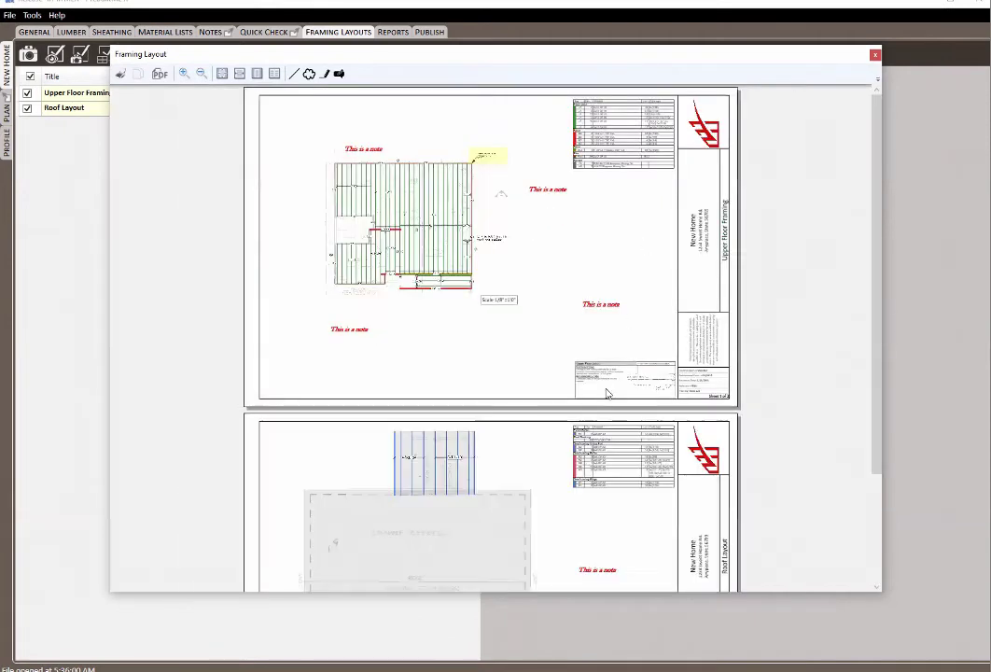
scroll(499, 520, "up", 3)
right_click(202, 390)
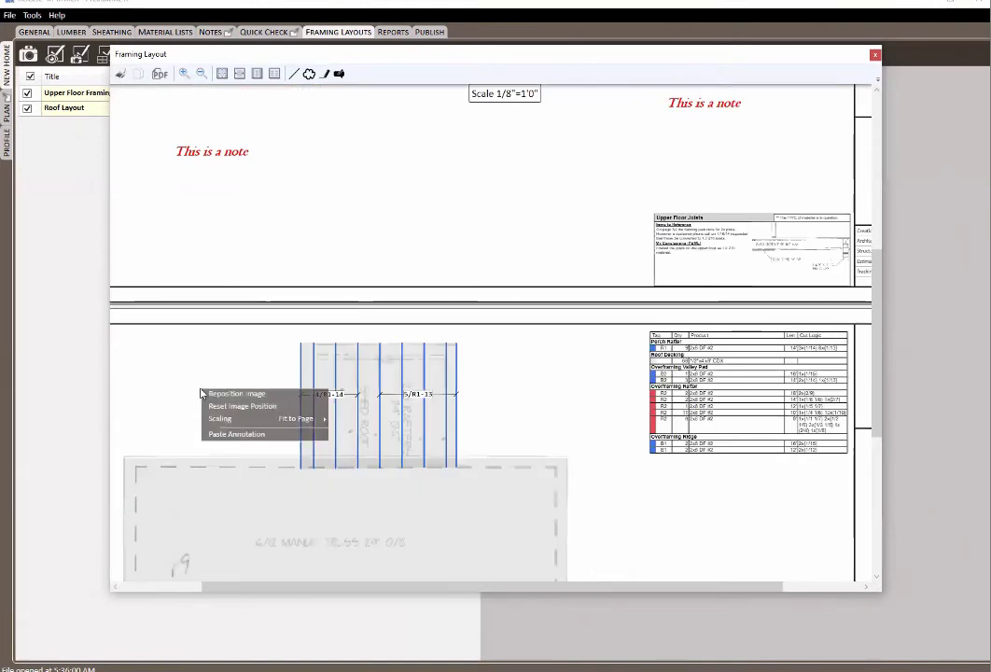
left_click(248, 436)
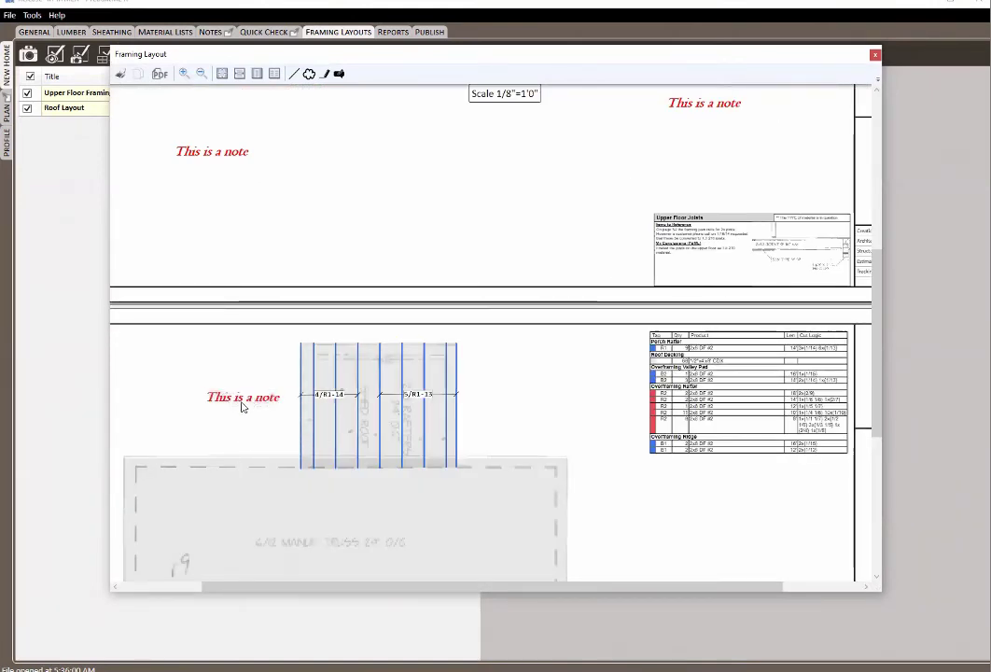
Copy and paste the yellow callout highlight on the Upper Floor Framing sheet to all framing layouts
scroll(254, 418, "up", 3)
scroll(381, 227, "down", 4)
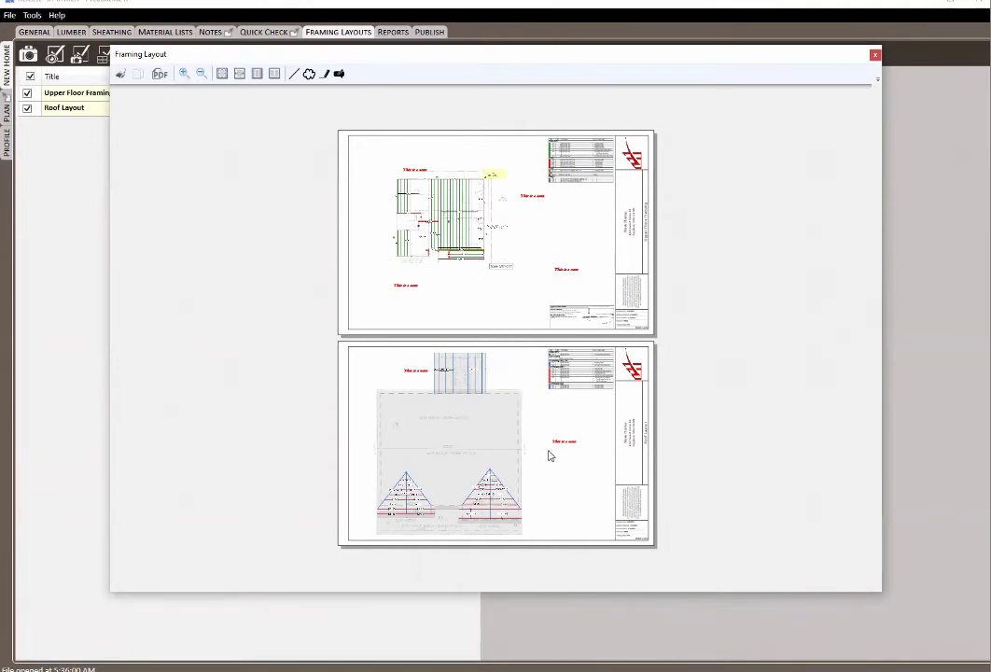
right_click(493, 179)
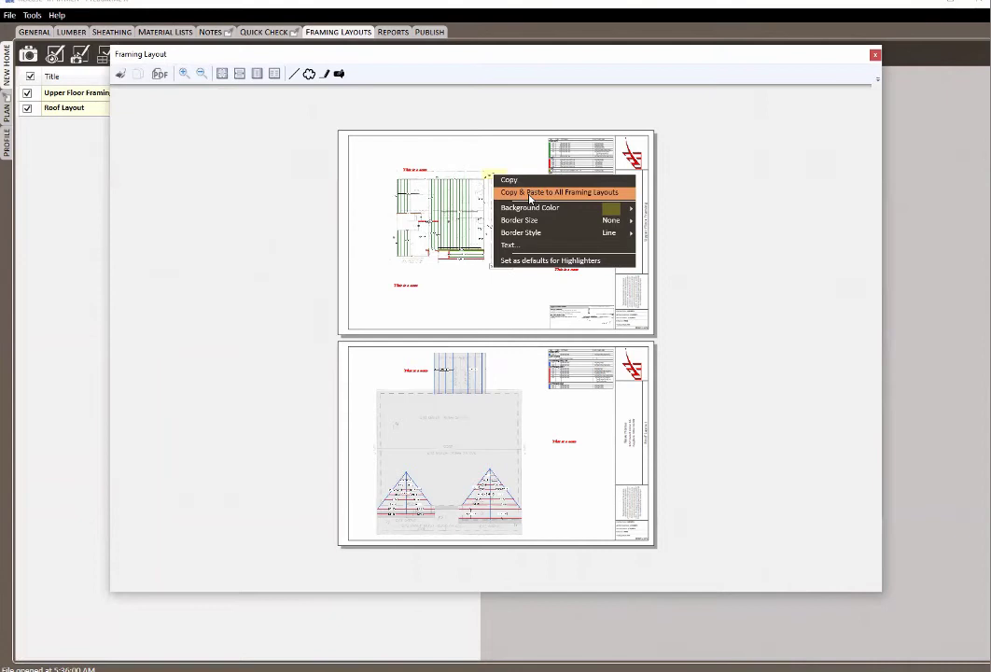
left_click(529, 194)
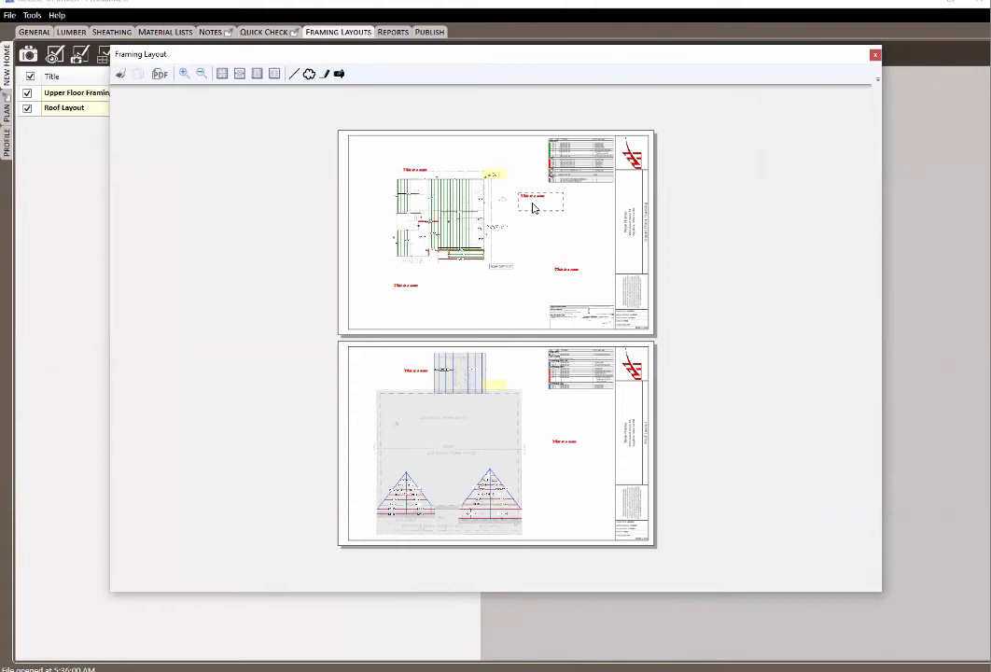
Close the framing layout preview and open the kits settings in the profile
left_click(874, 56)
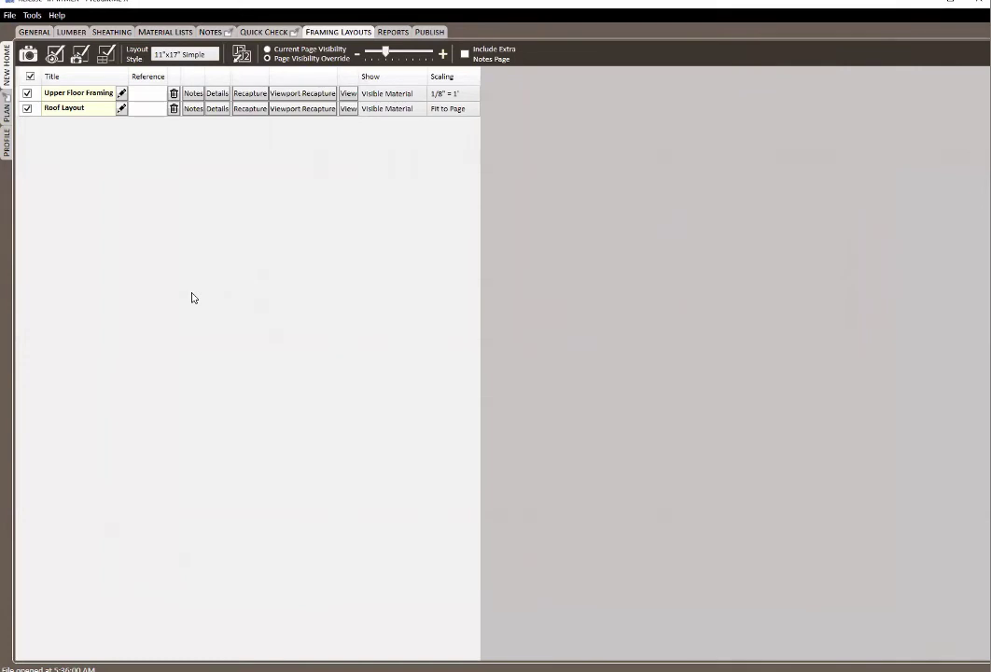
left_click(8, 140)
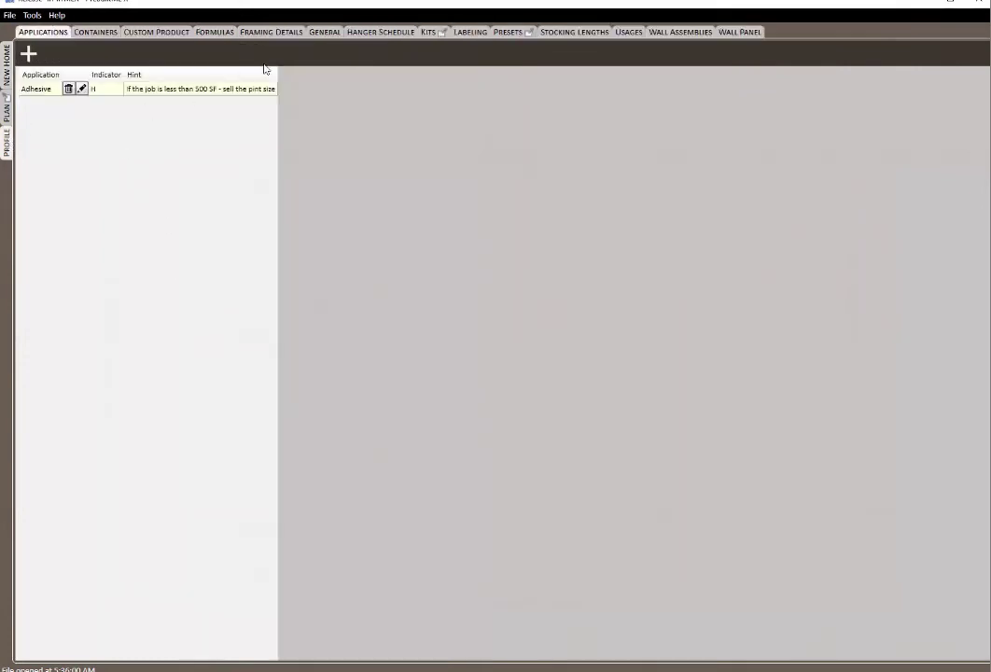
left_click(429, 33)
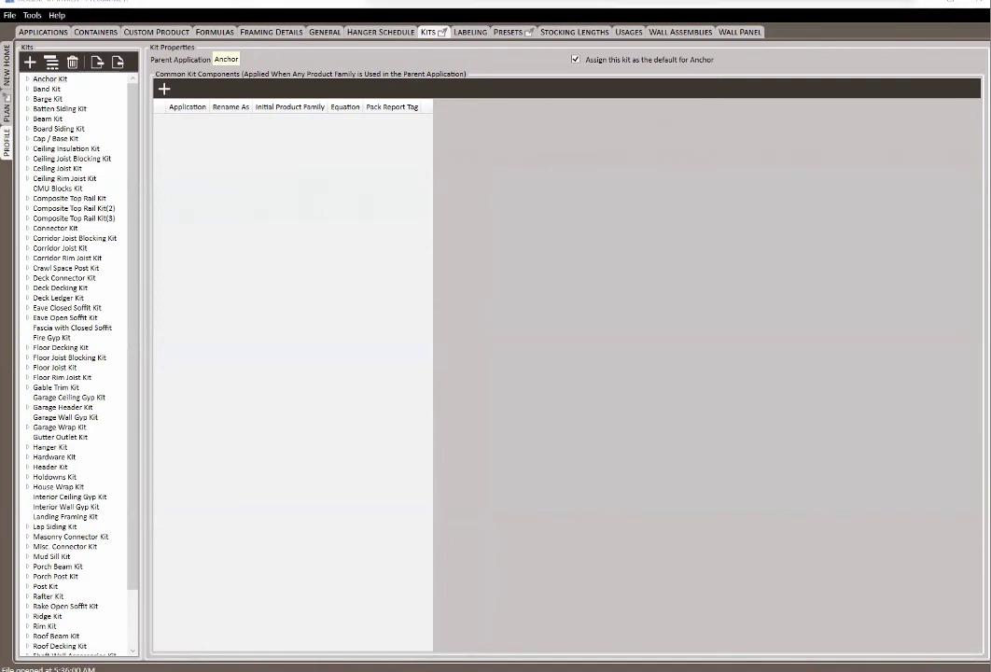
Switch to the PrebuiltML Hub, return to the project list, and open Reports from the account settings
left_click_drag(701, 1, 533, 82)
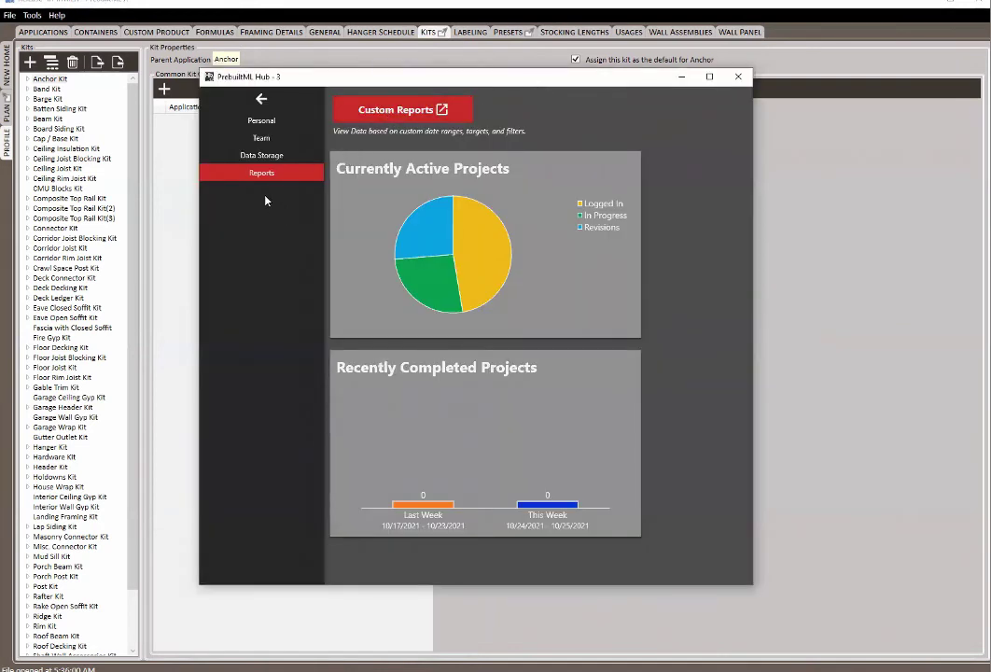
left_click(262, 98)
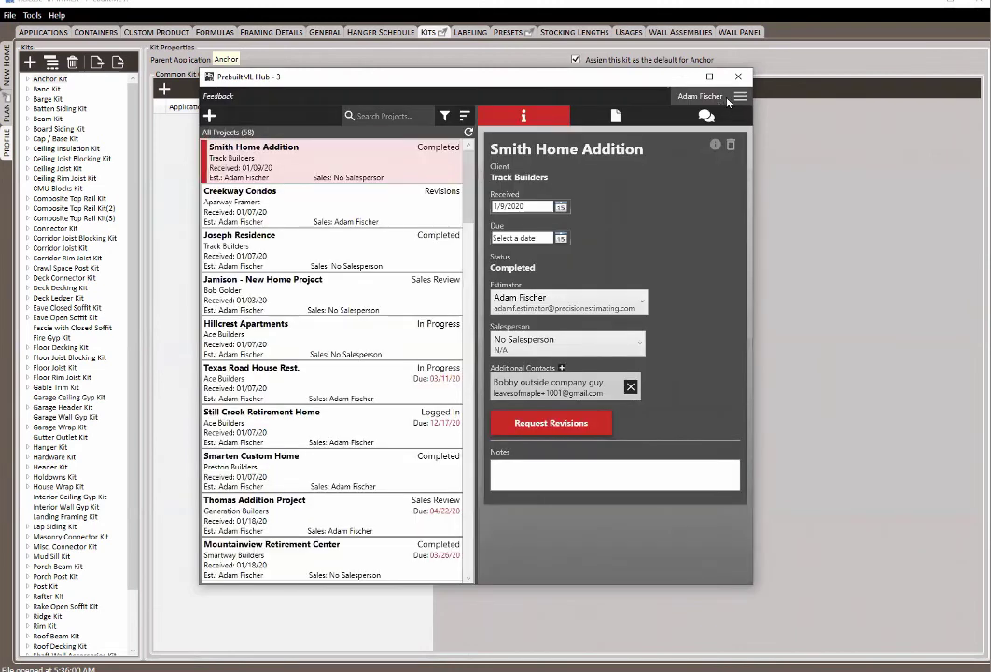
left_click(739, 96)
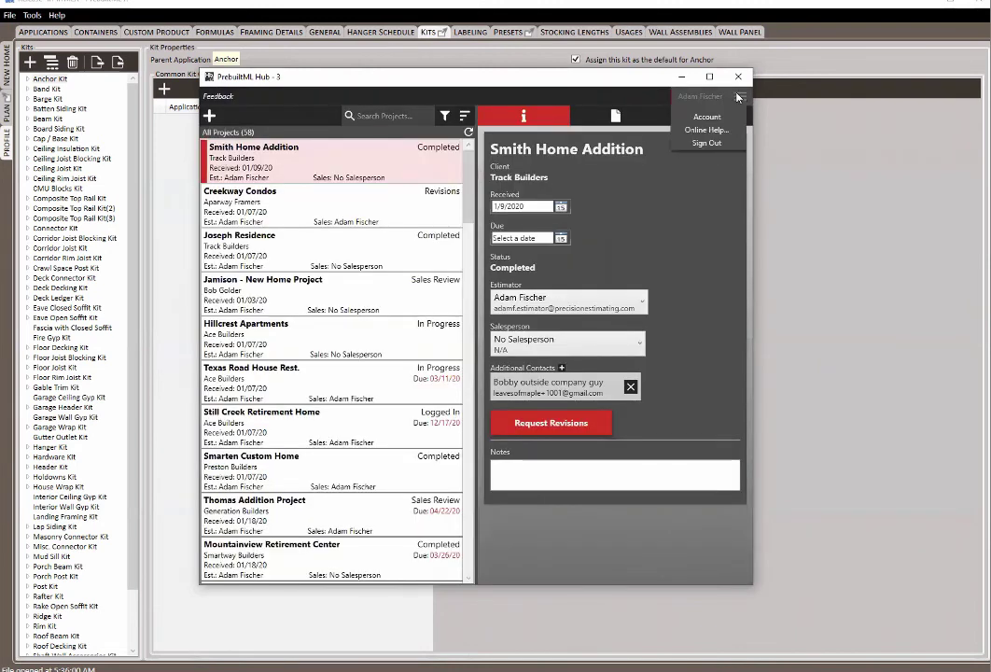
left_click(706, 117)
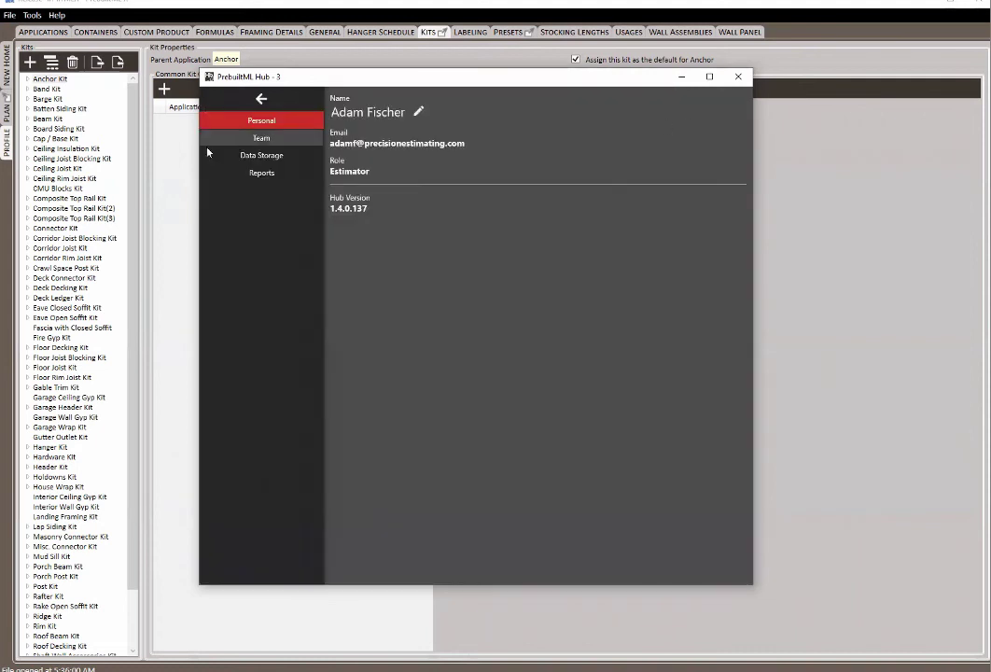
left_click(261, 173)
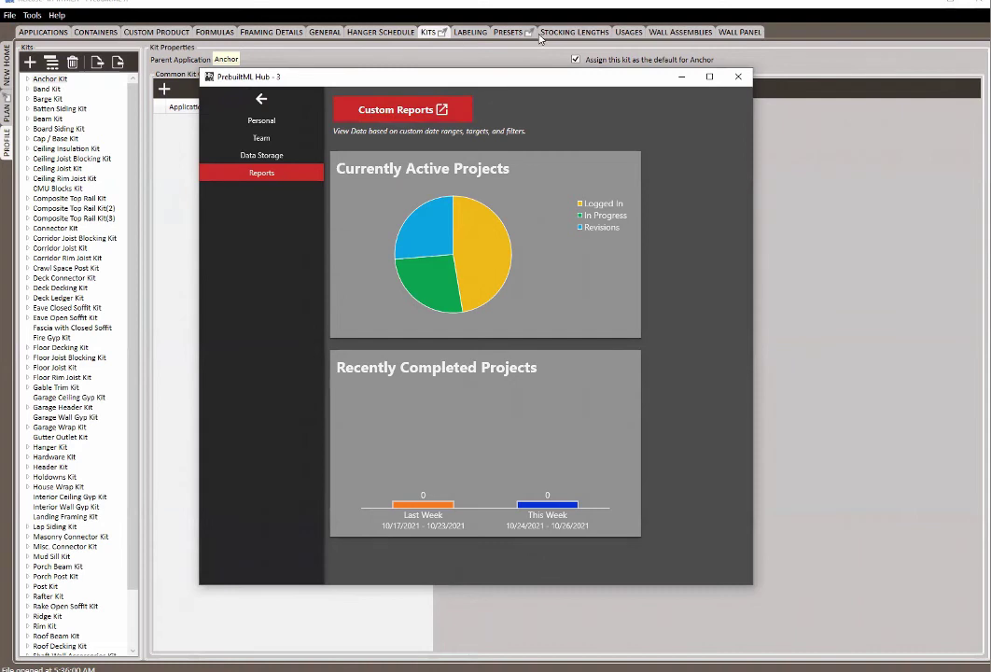
Switch to the PrebuiltML website and examine the Projects report charts and the Products report's lumber, sheathing and material summaries
left_click(541, 4)
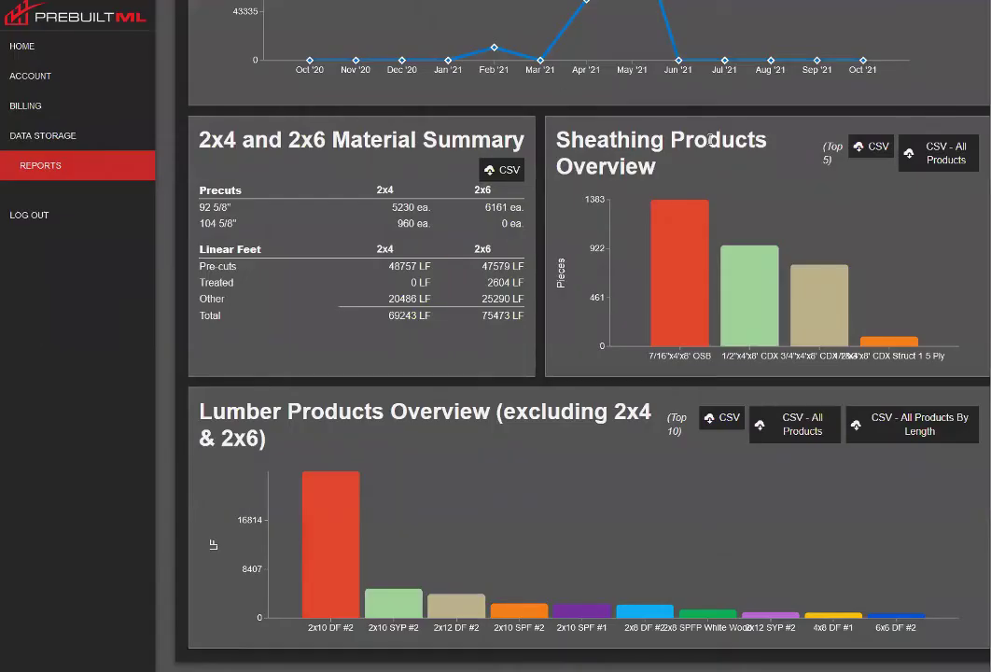
scroll(709, 168, "up", 3)
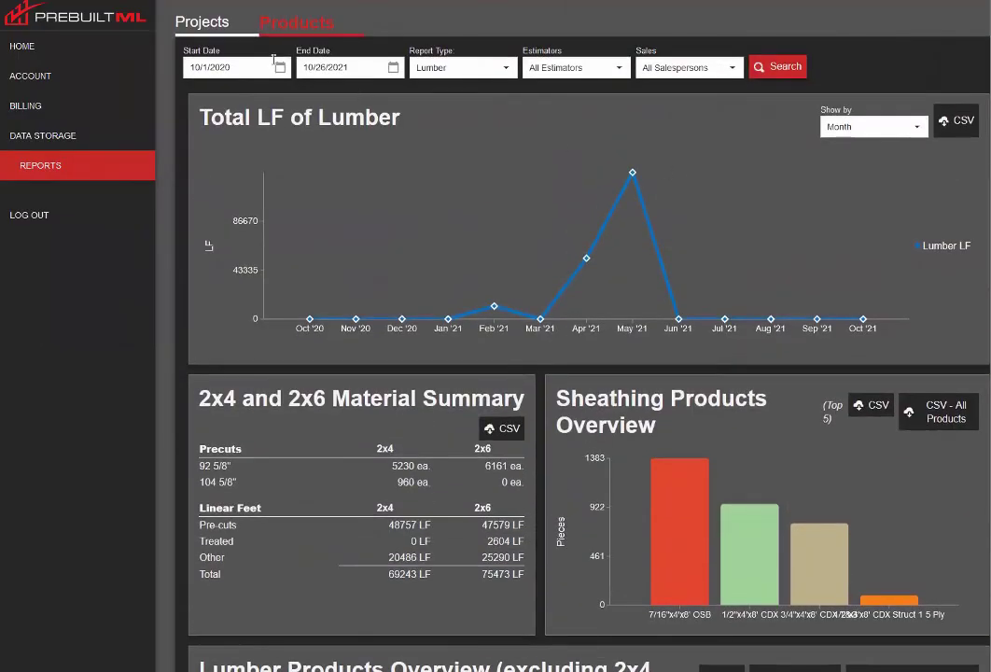
left_click(203, 28)
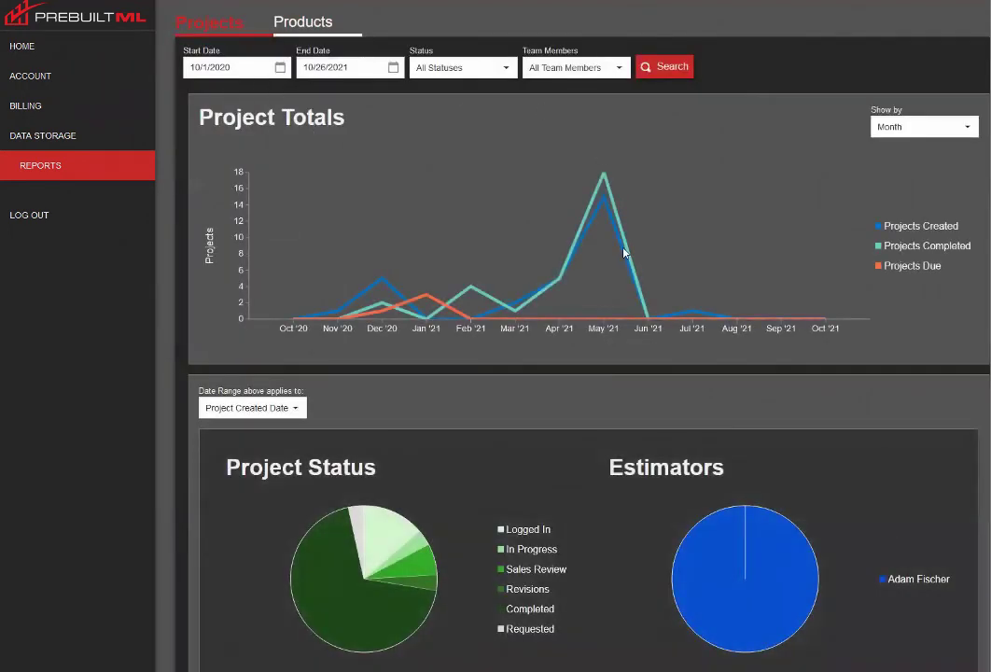
scroll(572, 263, "down", 2)
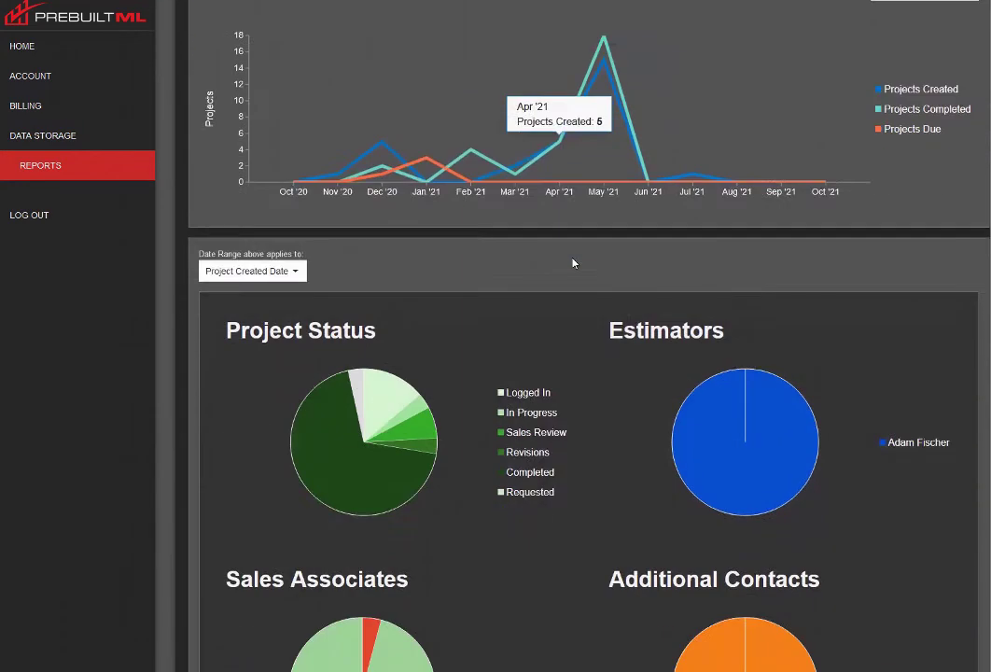
scroll(690, 245, "down", 2)
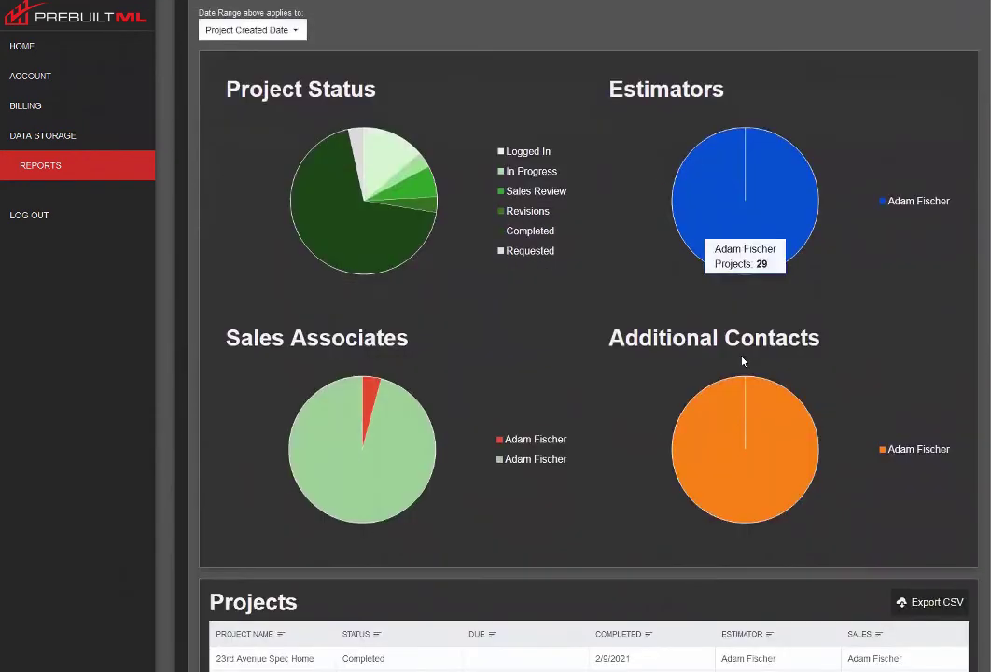
scroll(697, 377, "up", 4)
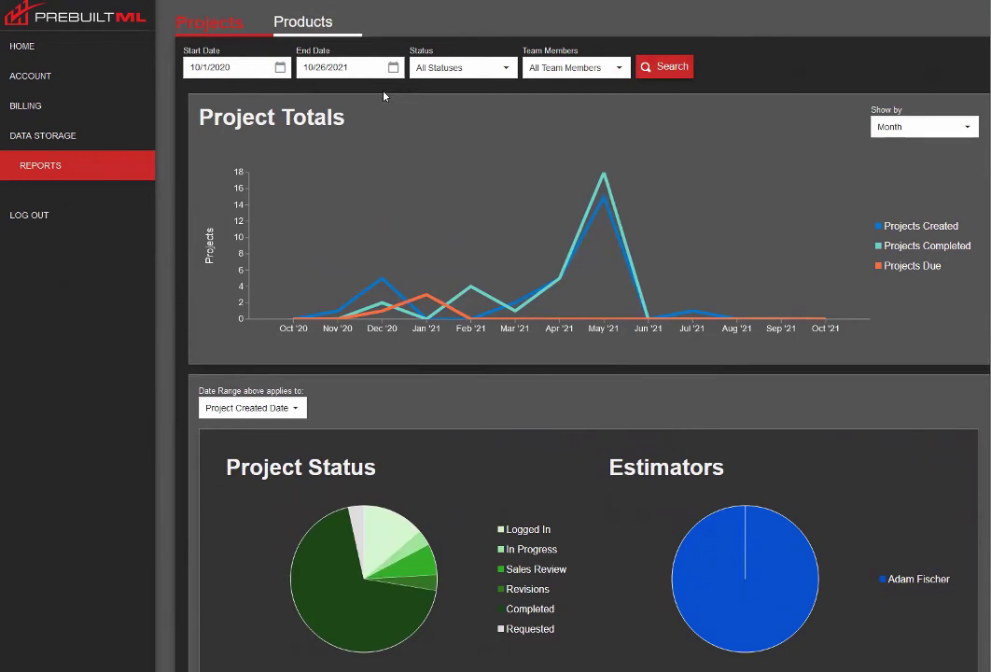
left_click(293, 31)
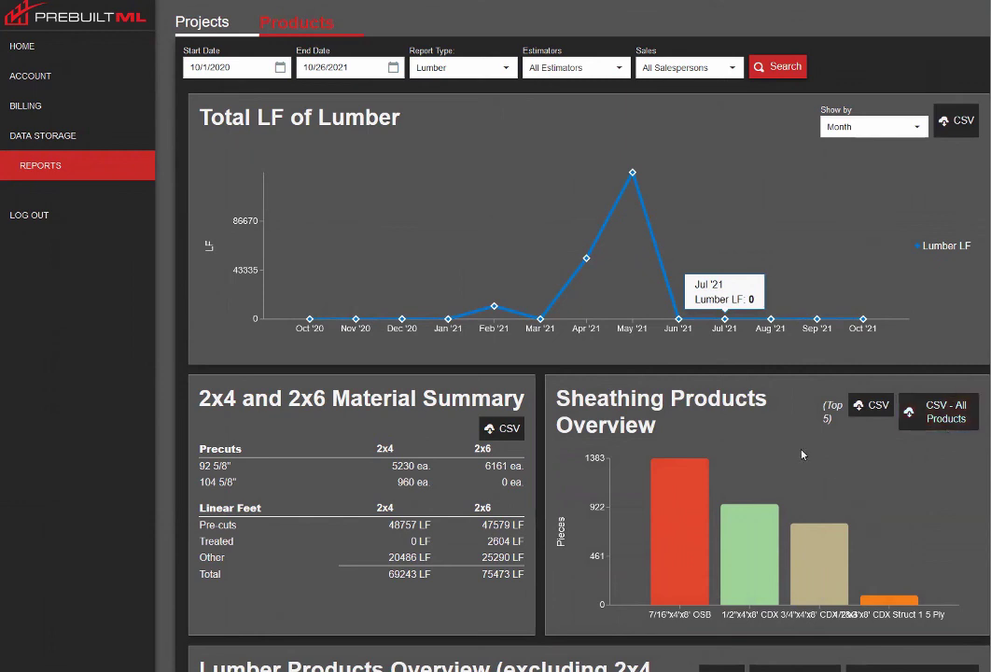
scroll(626, 473, "down", 3)
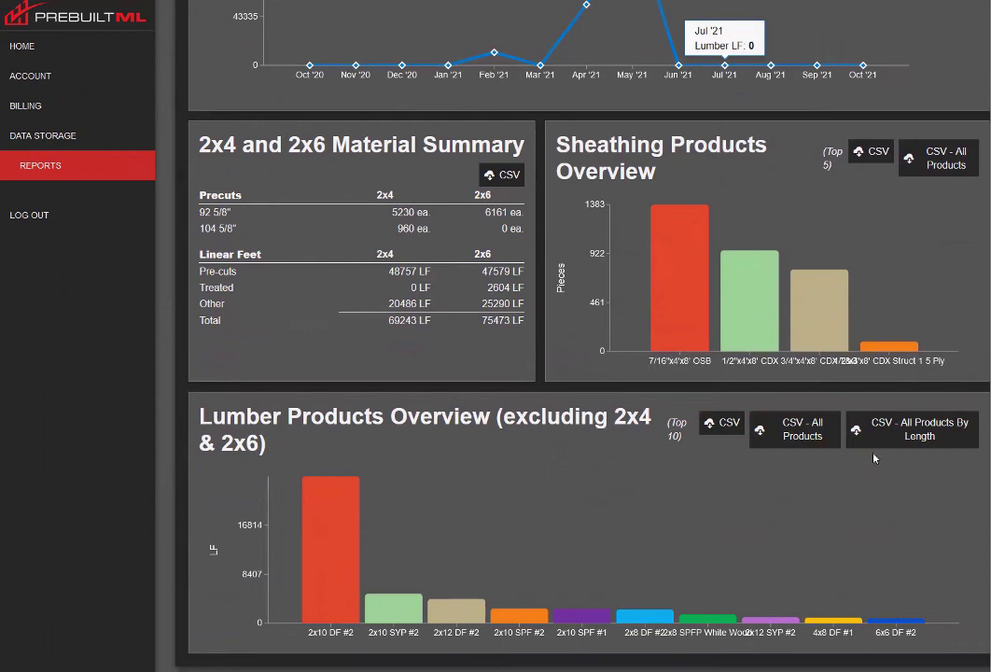
Switch the Products report type to EWP and review the total LF chart, material summary, and rim and I-joist highlights
scroll(874, 504, "up", 2)
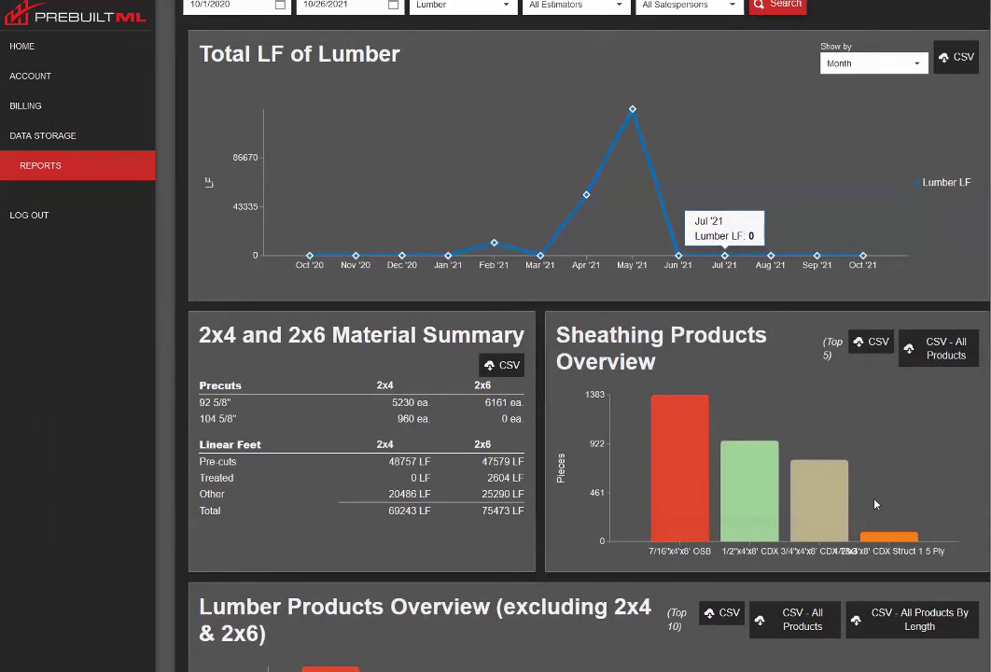
scroll(874, 504, "up", 1)
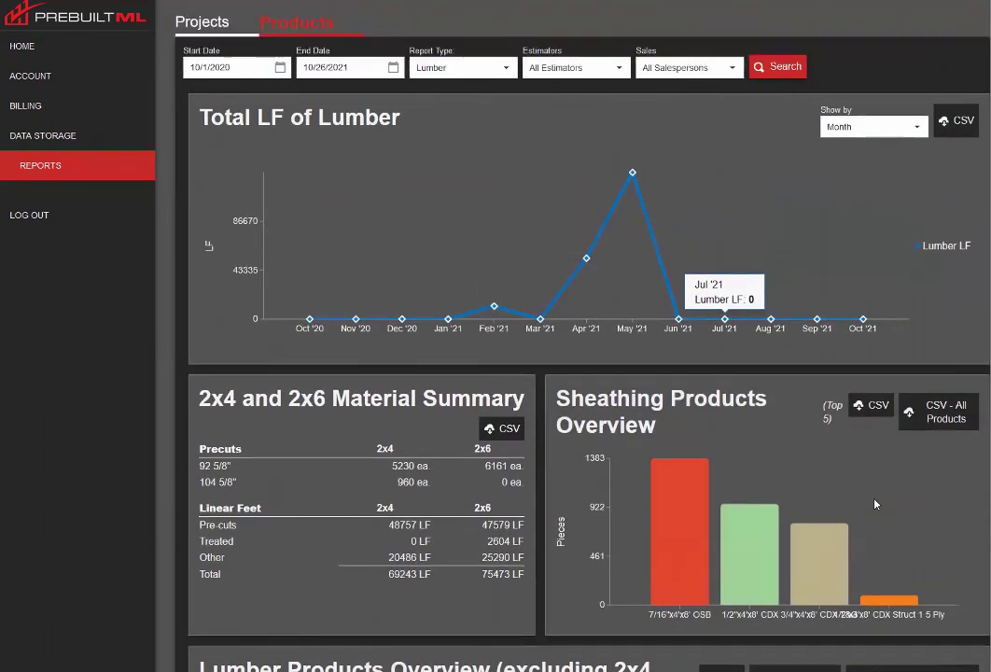
left_click(500, 72)
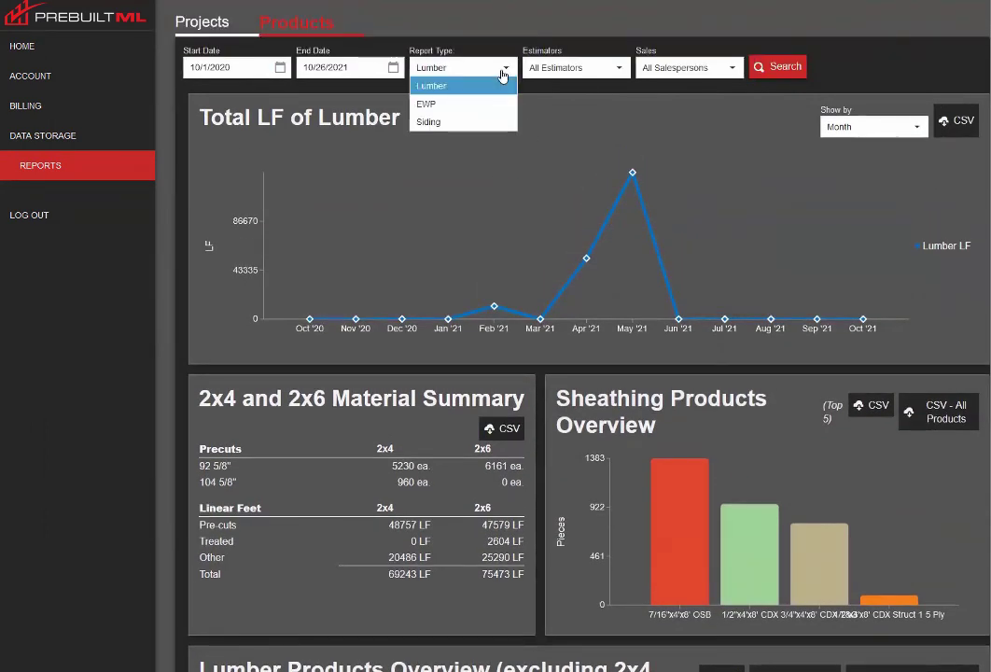
left_click(445, 106)
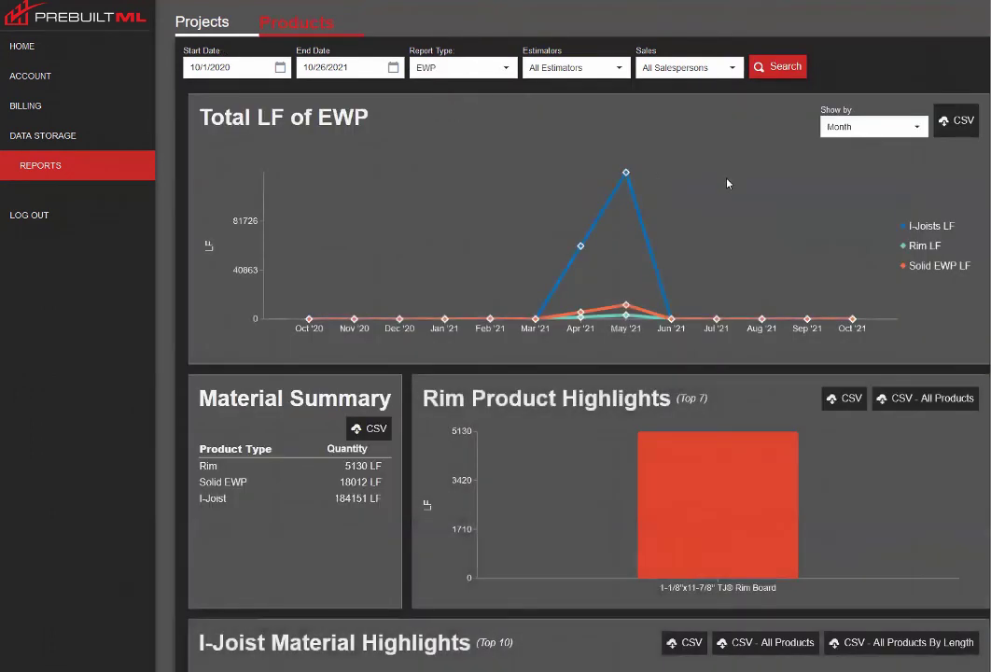
scroll(836, 429, "down", 2)
Switch the Products report type to Siding
scroll(795, 279, "up", 2)
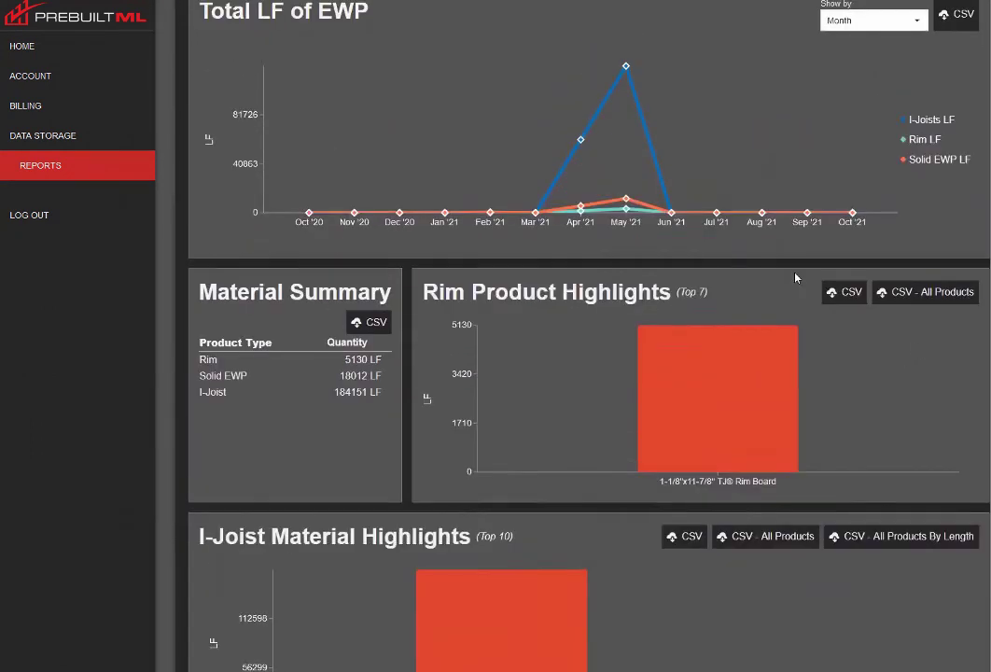
left_click(465, 70)
left_click(469, 122)
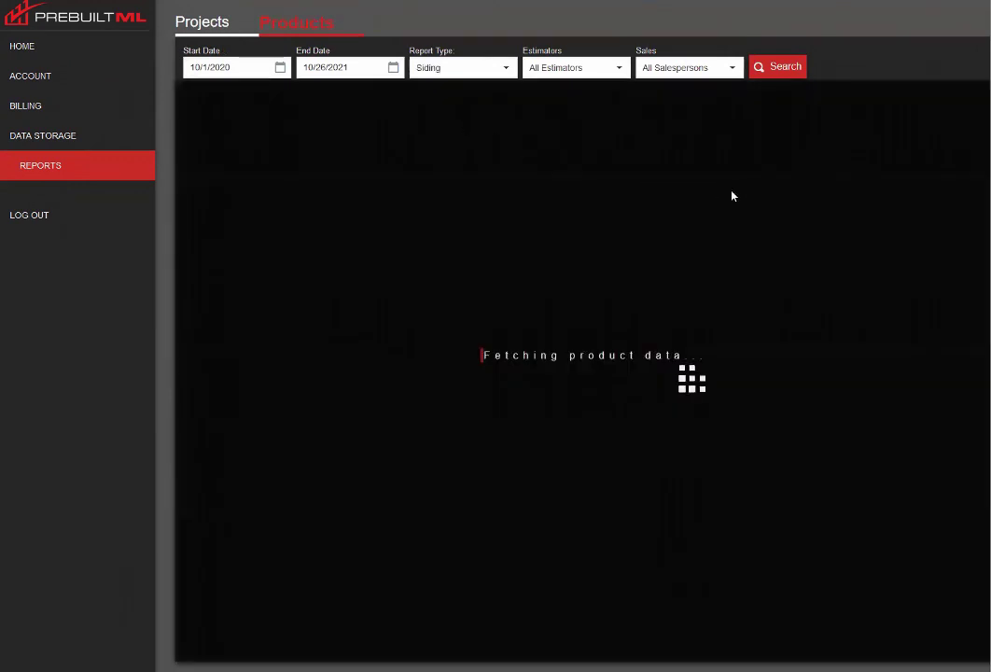